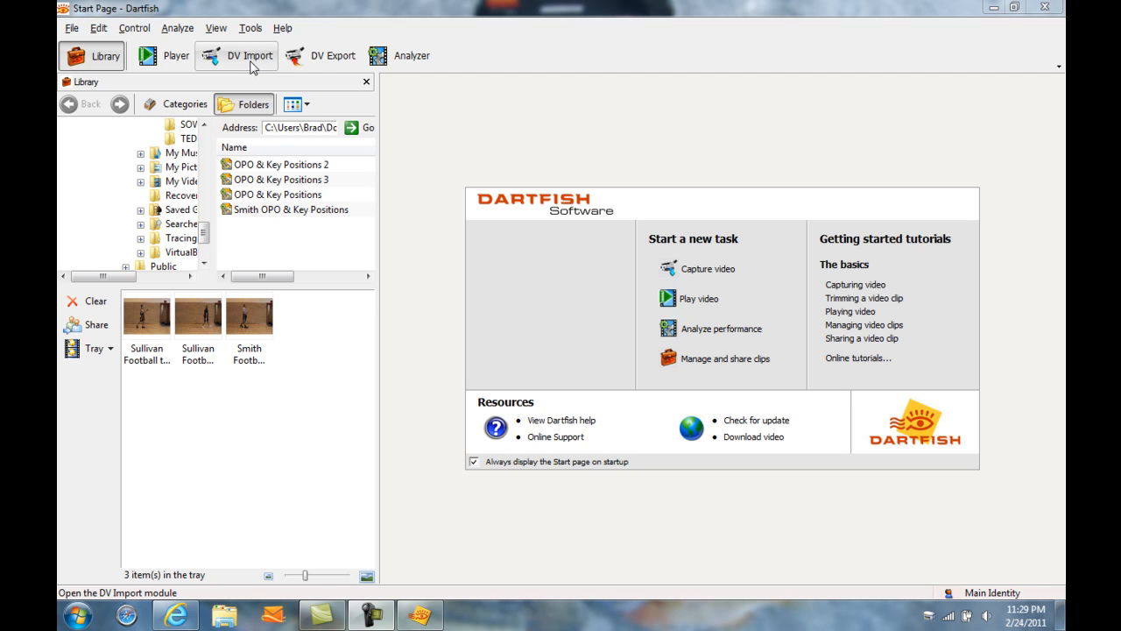
Open the DV Import module and choose the Gateway USB 2.0 Webcam as the capture device.
left_click(251, 58)
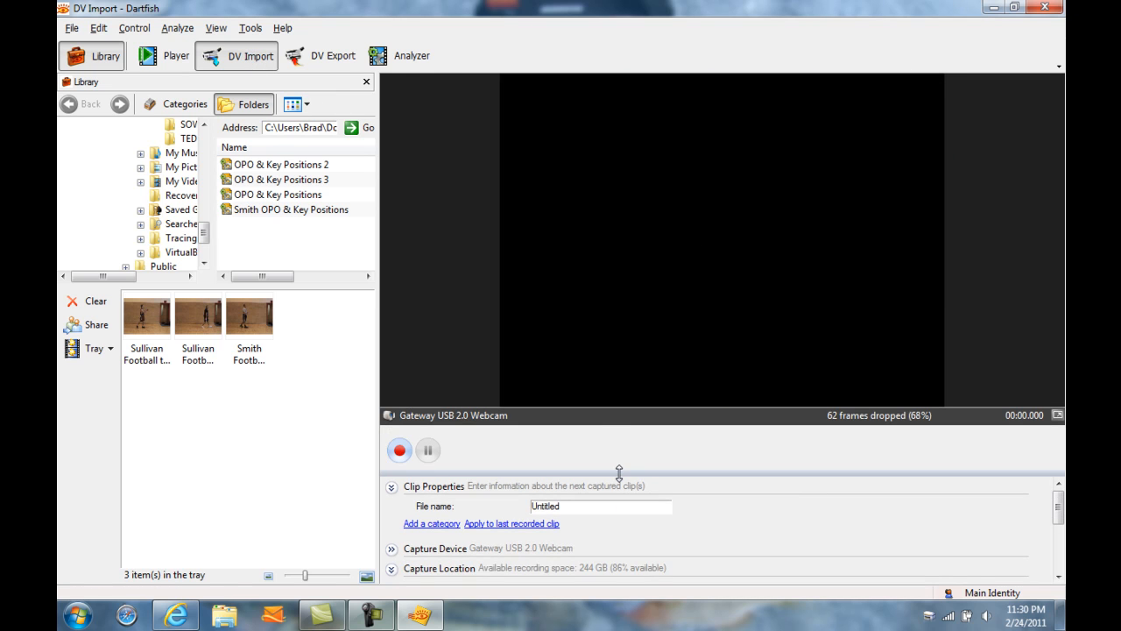
left_click_drag(618, 473, 619, 264)
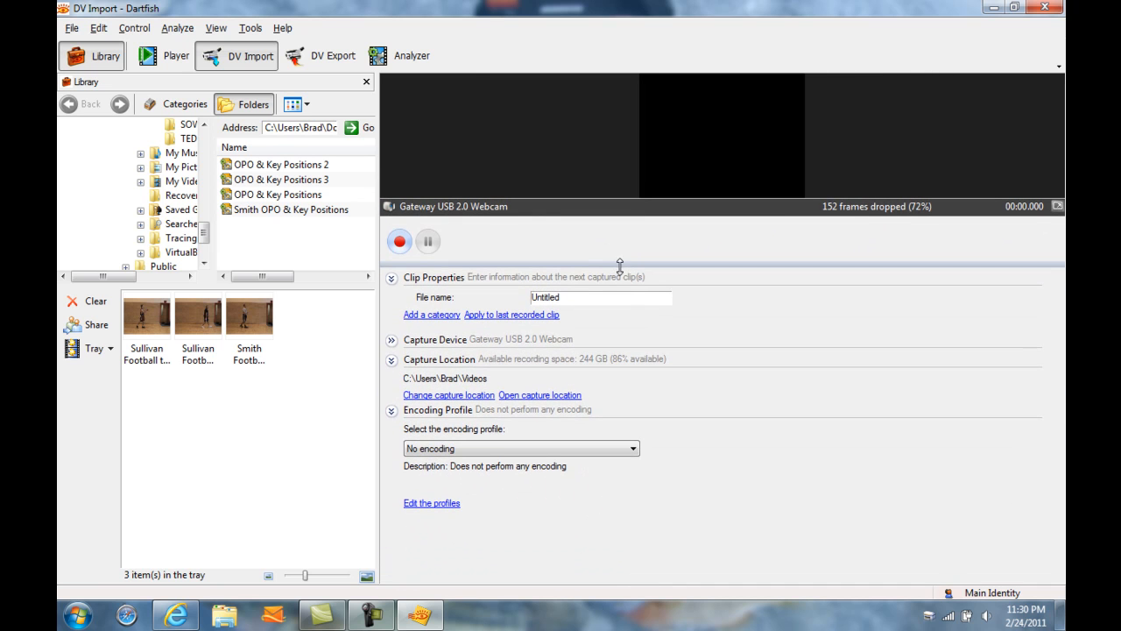
left_click_drag(550, 299, 540, 298)
left_click(405, 349)
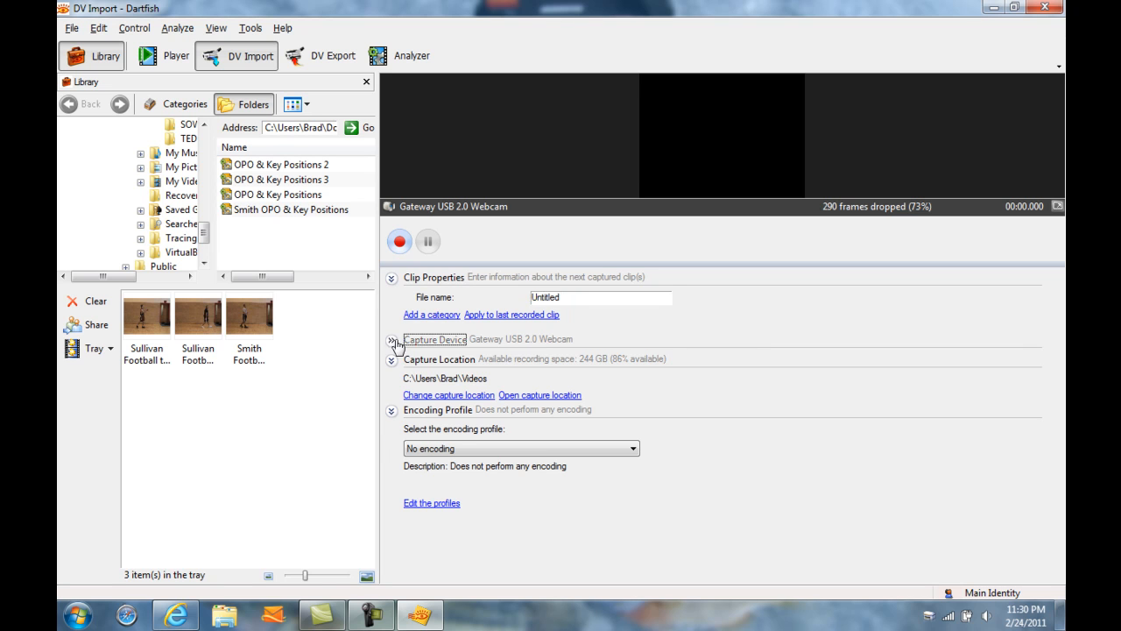
left_click(480, 364)
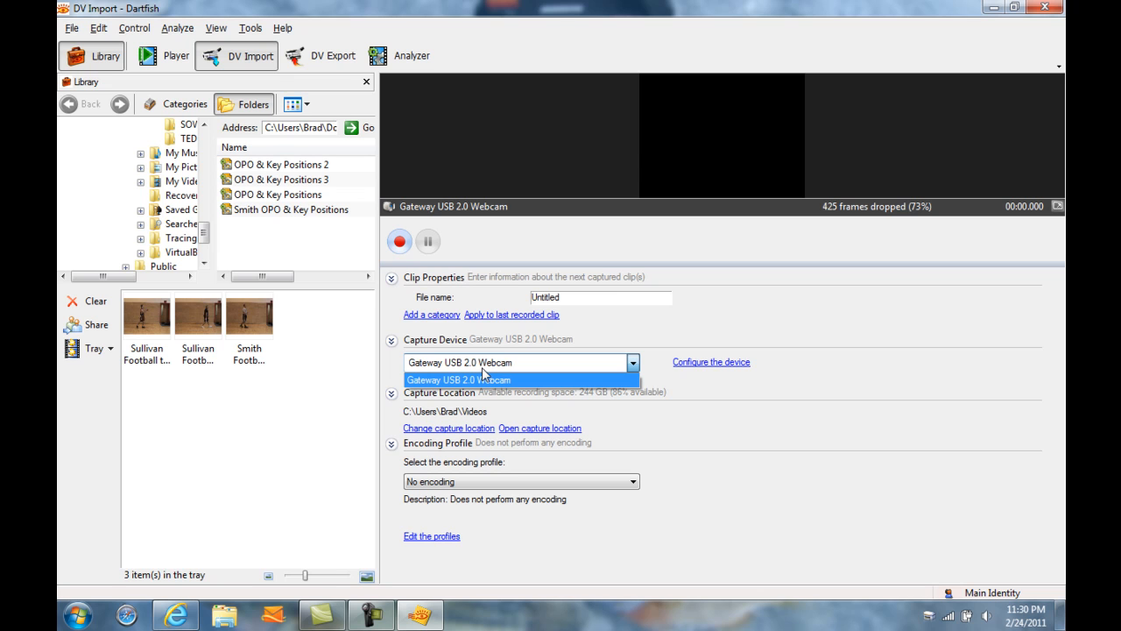
left_click(482, 378)
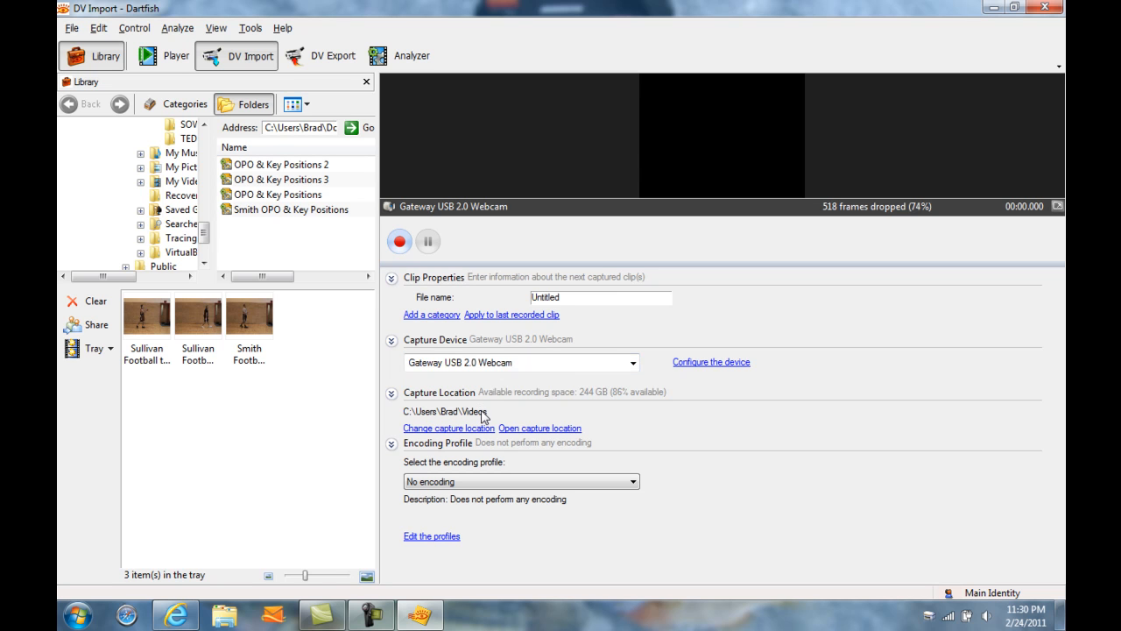
left_click_drag(497, 262, 494, 353)
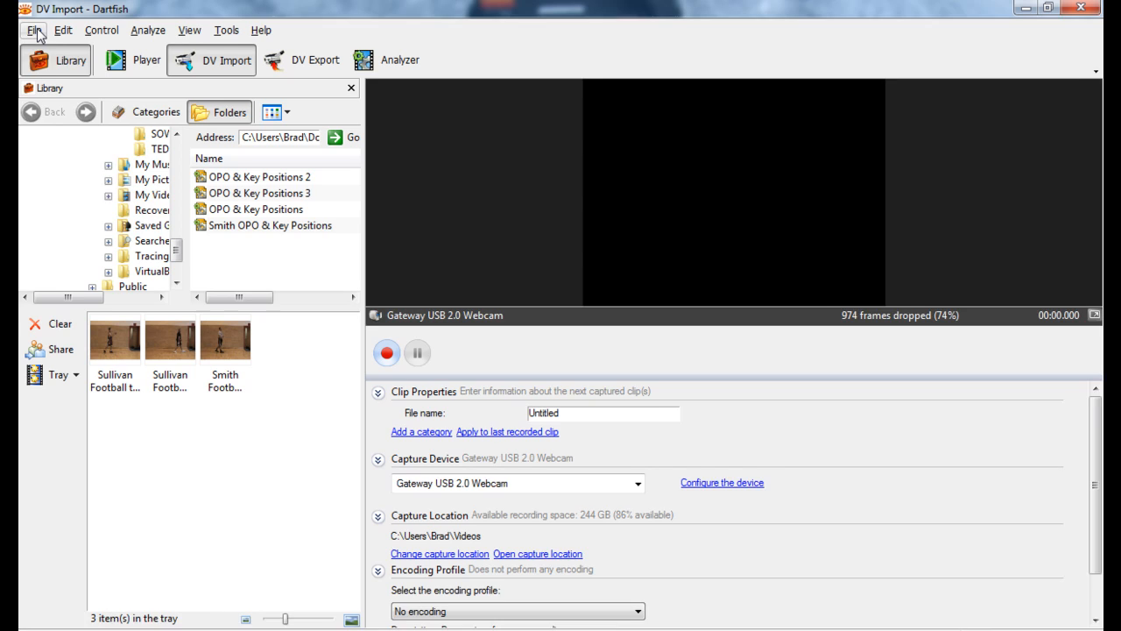
Look at the drive and clip options for importing from a DVD, and close the wizard without importing.
left_click(74, 29)
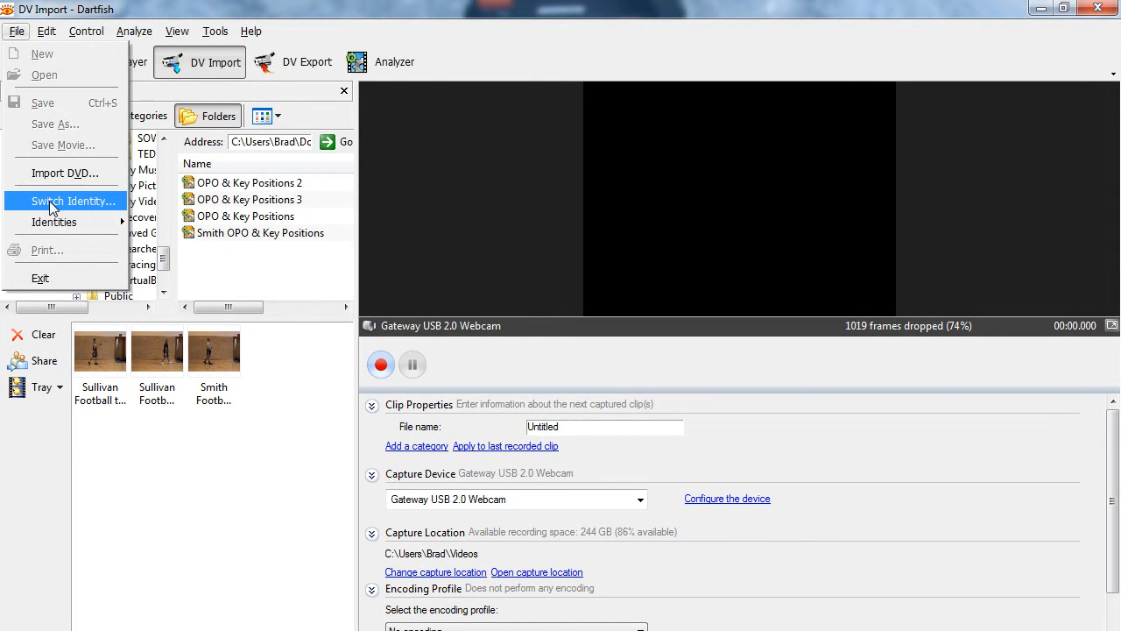
left_click(48, 174)
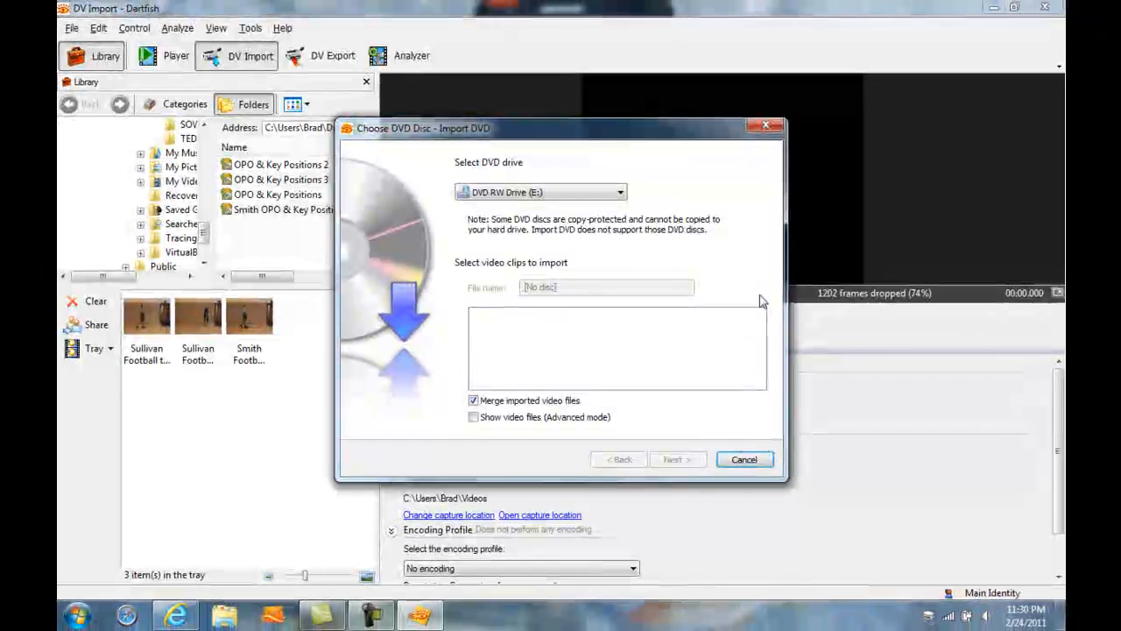
left_click(765, 127)
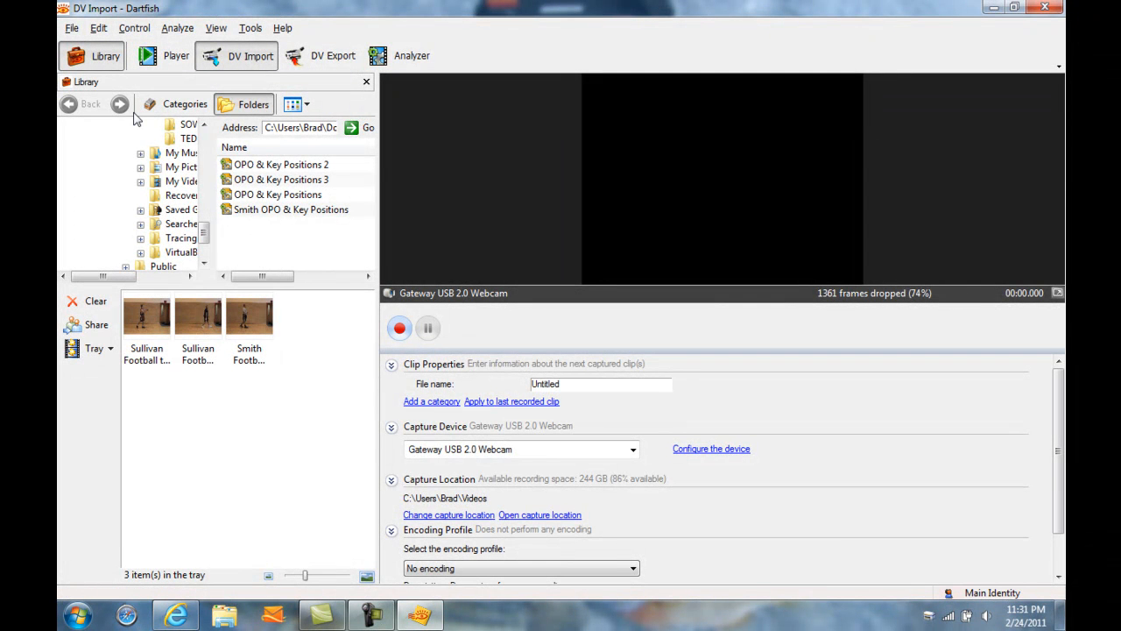
Switch to the Analyzer module and load the "OPO & Key Positions 3" project from the library.
left_click(388, 56)
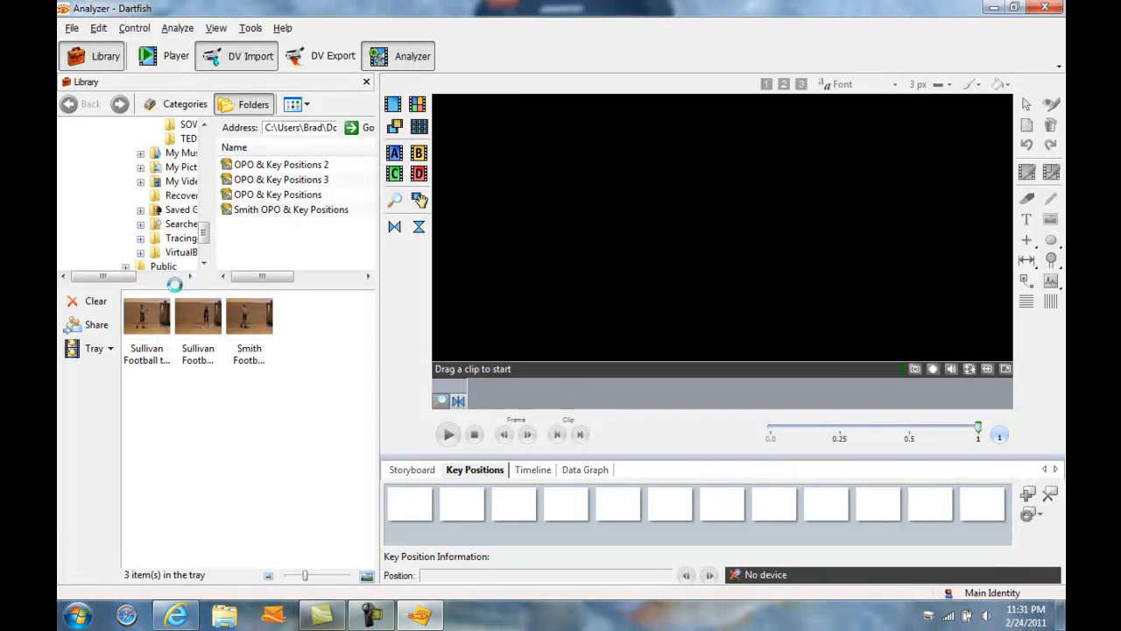
left_click_drag(176, 292, 203, 438)
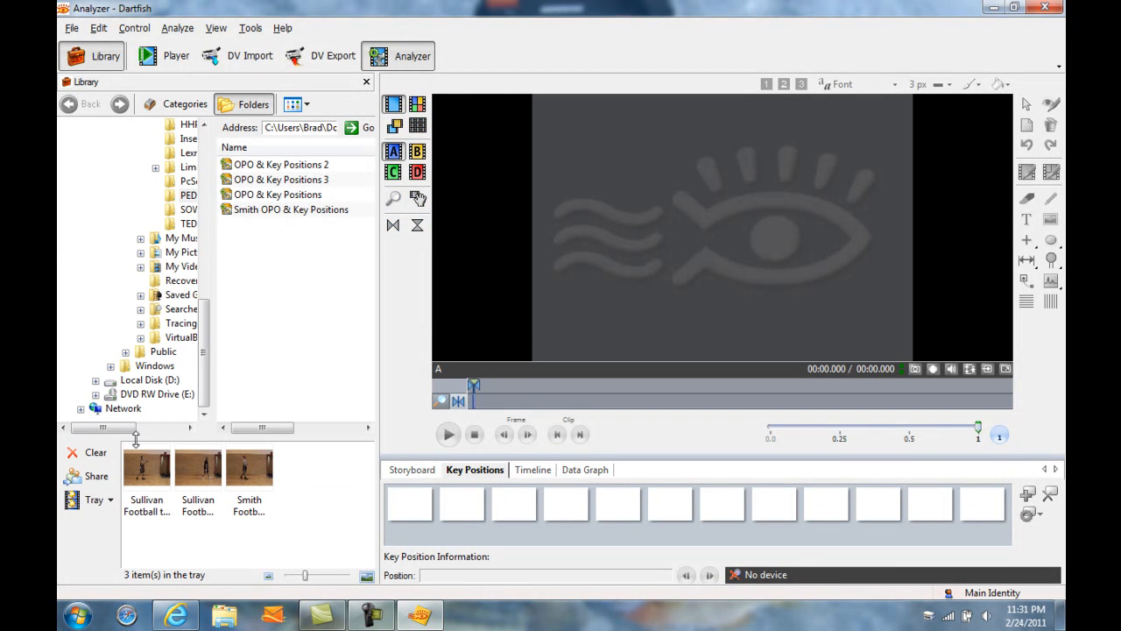
left_click(174, 428)
left_click(174, 429)
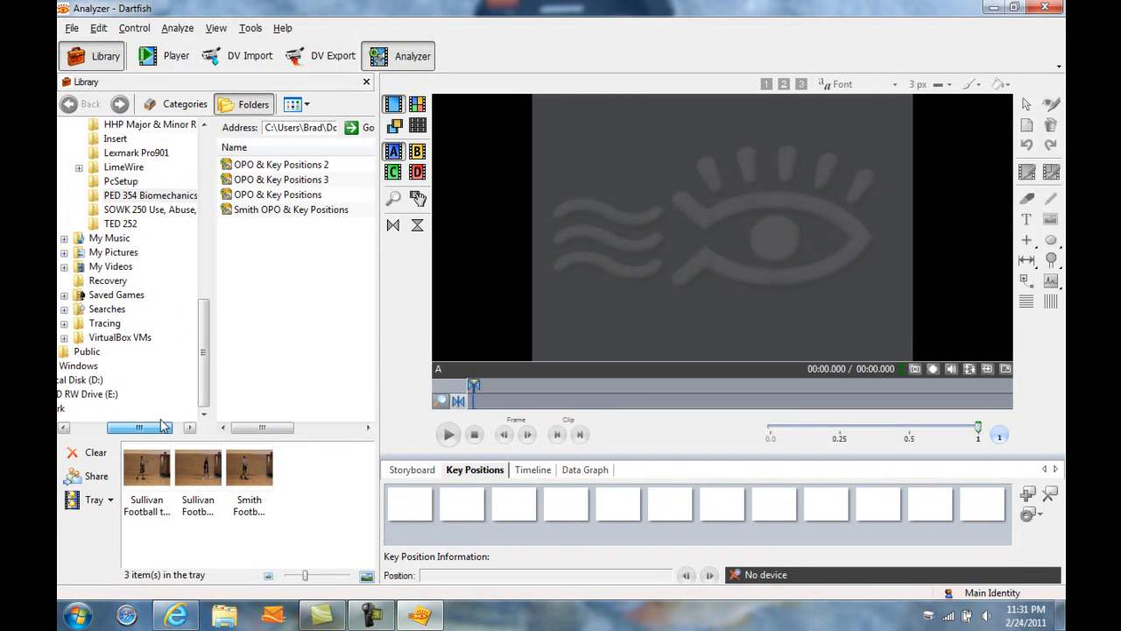
left_click_drag(162, 427, 126, 428)
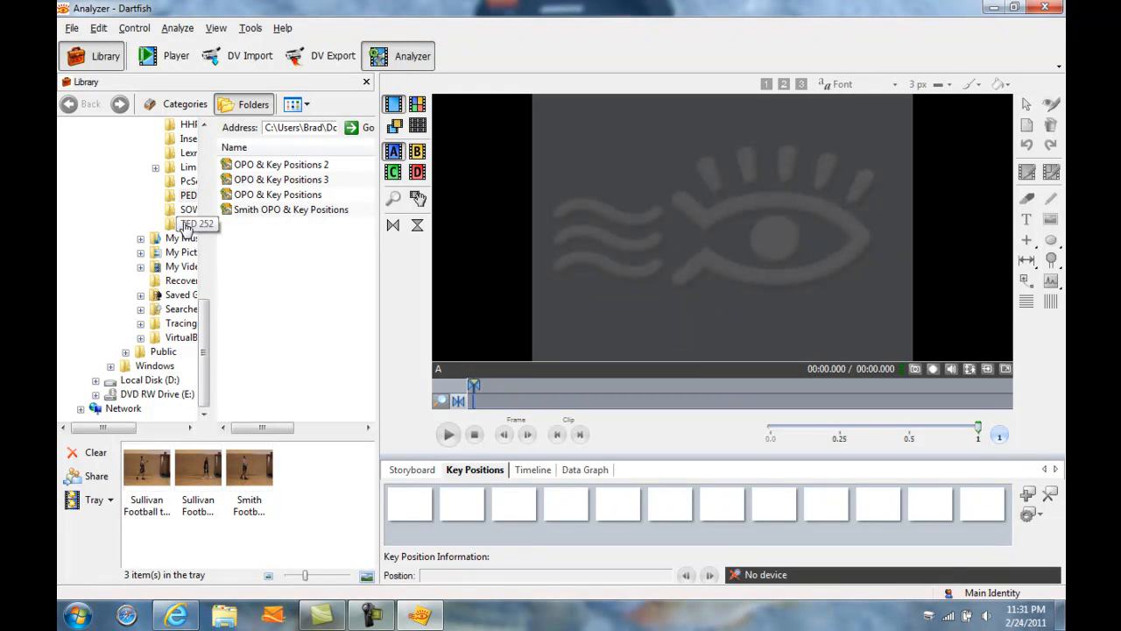
left_click_drag(213, 438, 170, 285)
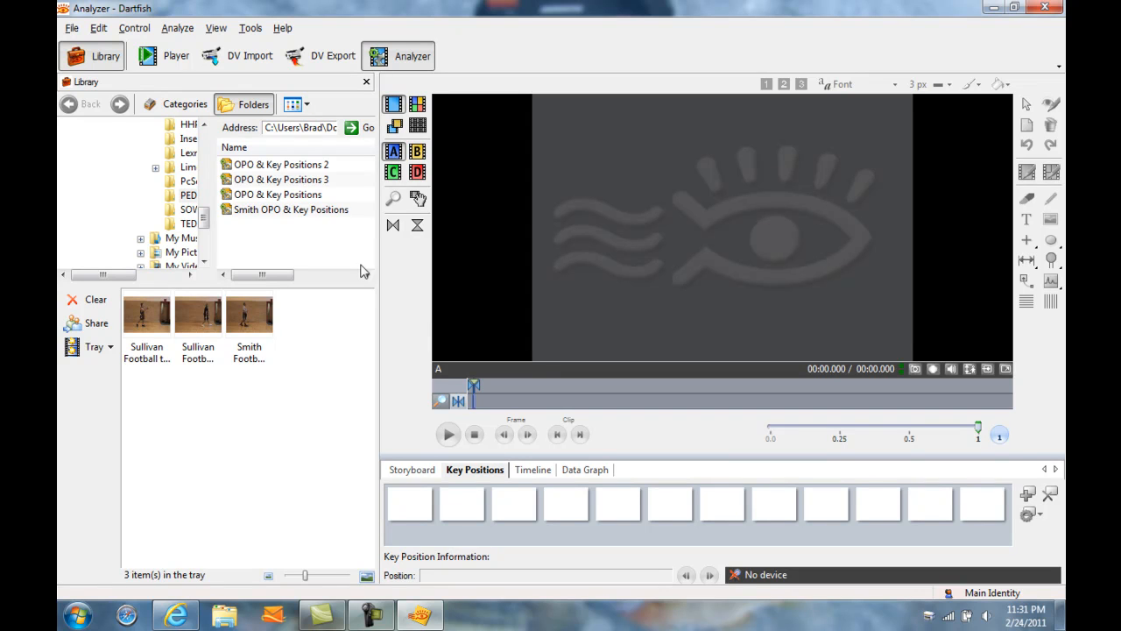
left_click(303, 180)
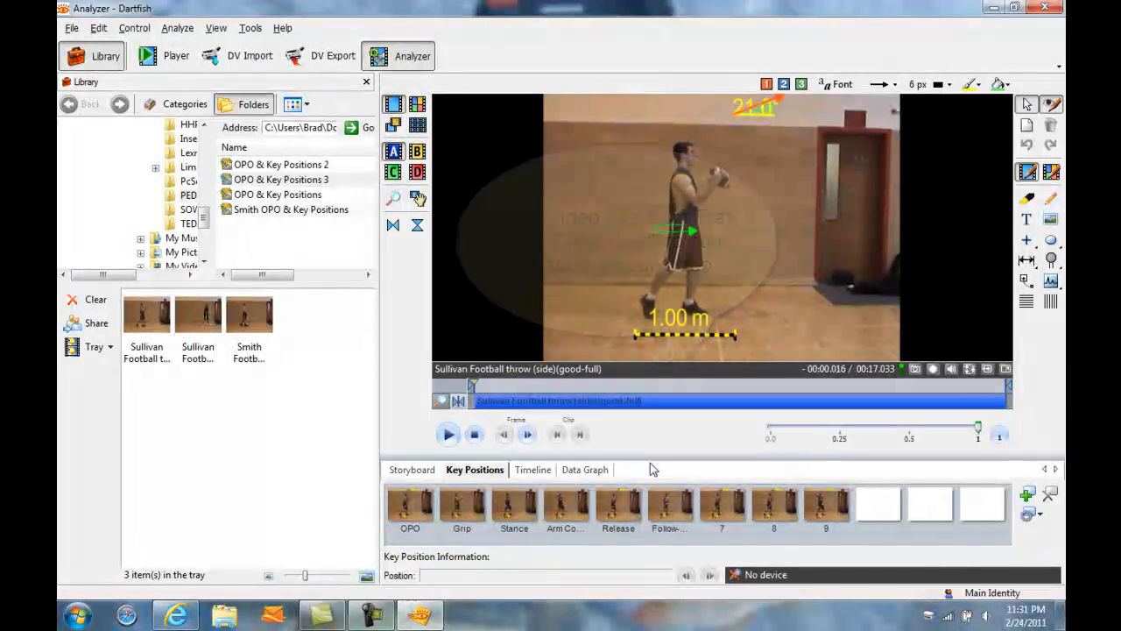
Hide the Library pane and enlarge the video area of the Analyzer.
mouse_move(651, 460)
left_mouse_down()
mouse_move(652, 449)
mouse_move(652, 461)
left_mouse_up()
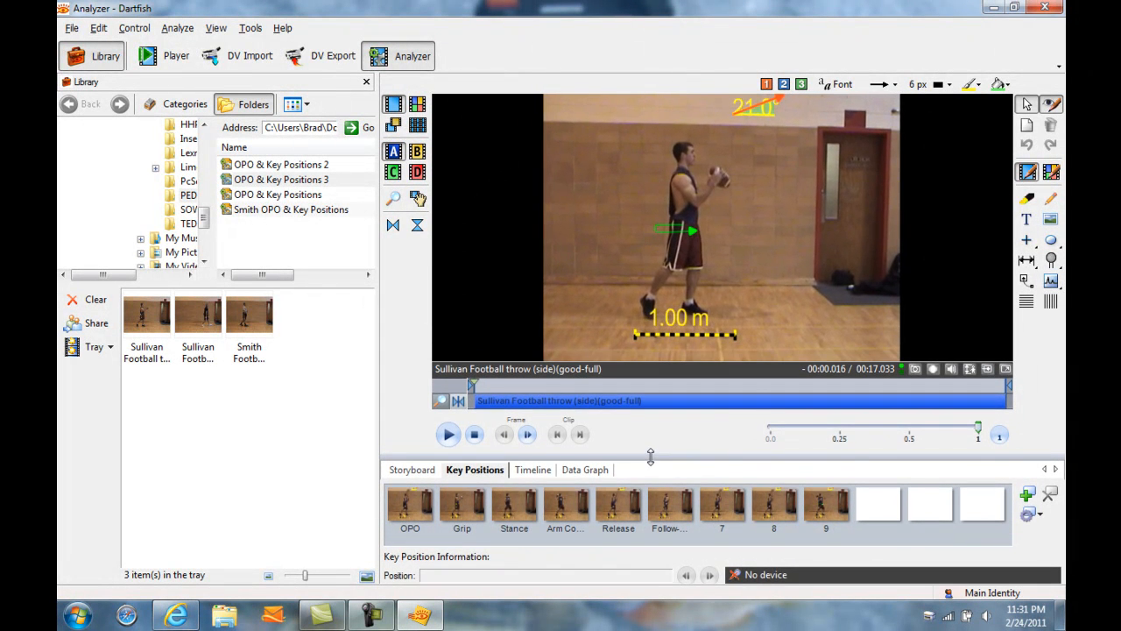
left_click(79, 64)
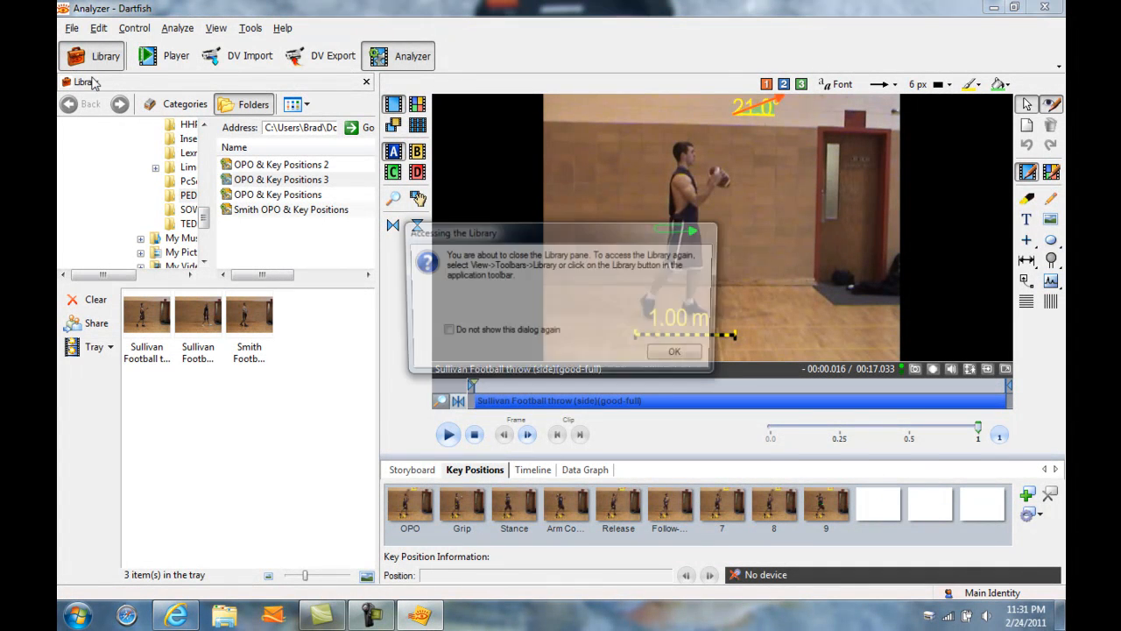
left_click(694, 357)
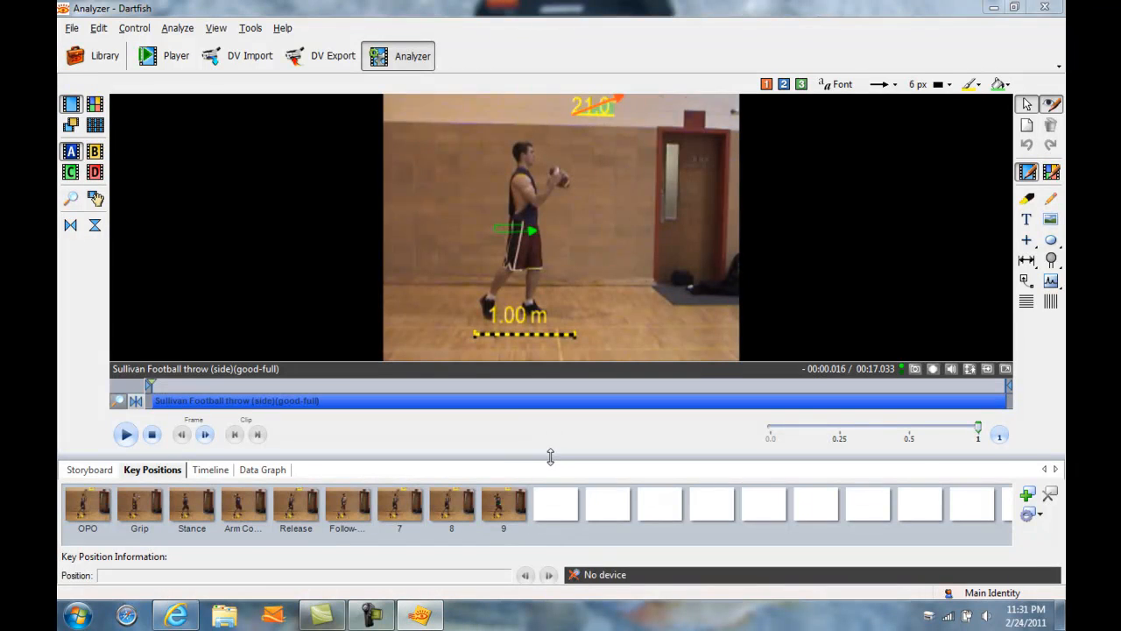
left_click_drag(551, 456, 549, 478)
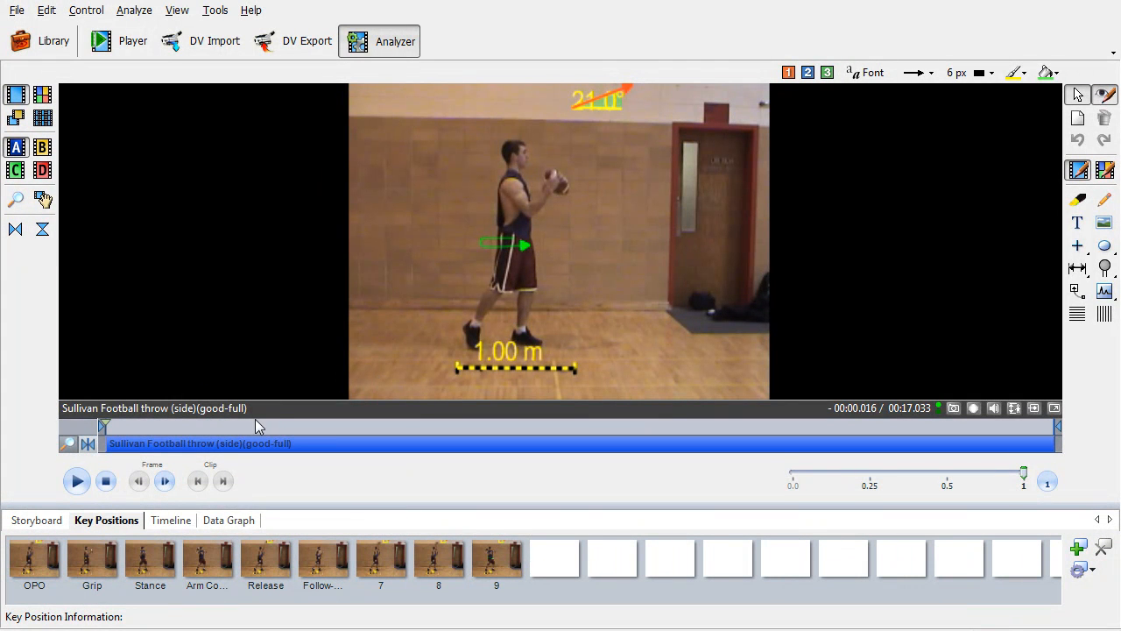
Advance the football throw clip frame by frame to 00:00.550 and add a key position there.
left_click(166, 481)
left_click(166, 481)
left_click(165, 481)
left_click(166, 481)
left_click(166, 481)
left_click(167, 481)
left_click(166, 481)
left_click(166, 481)
left_click(167, 481)
left_click(167, 481)
left_click(167, 481)
left_click(166, 481)
left_click(167, 481)
left_click(166, 481)
left_click(167, 481)
left_click(166, 481)
left_click(166, 481)
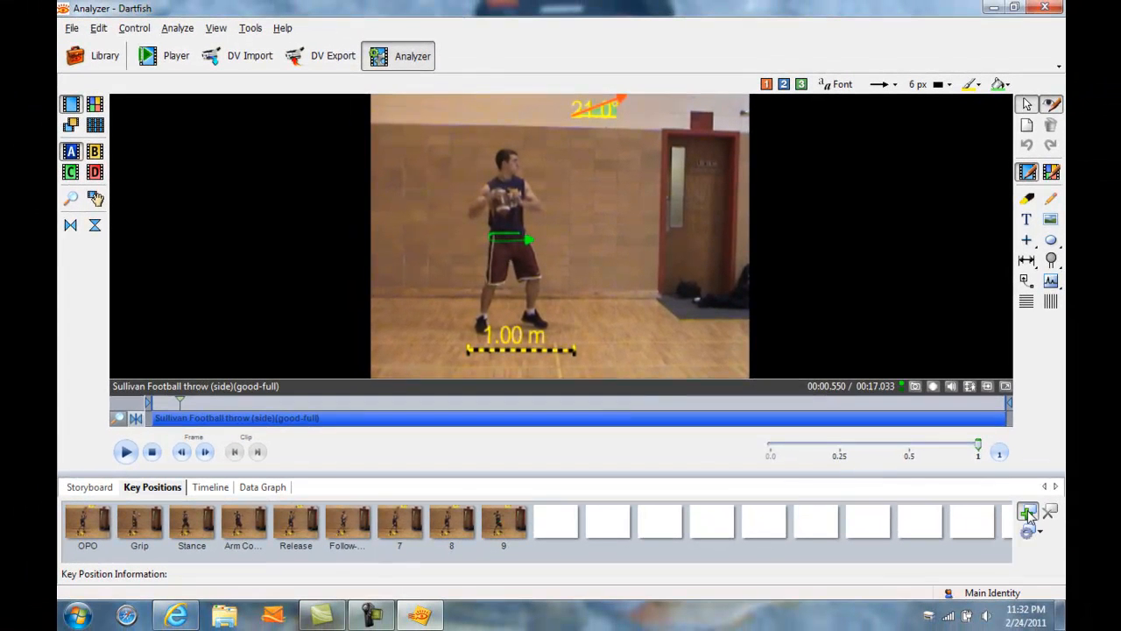
left_click(1028, 515)
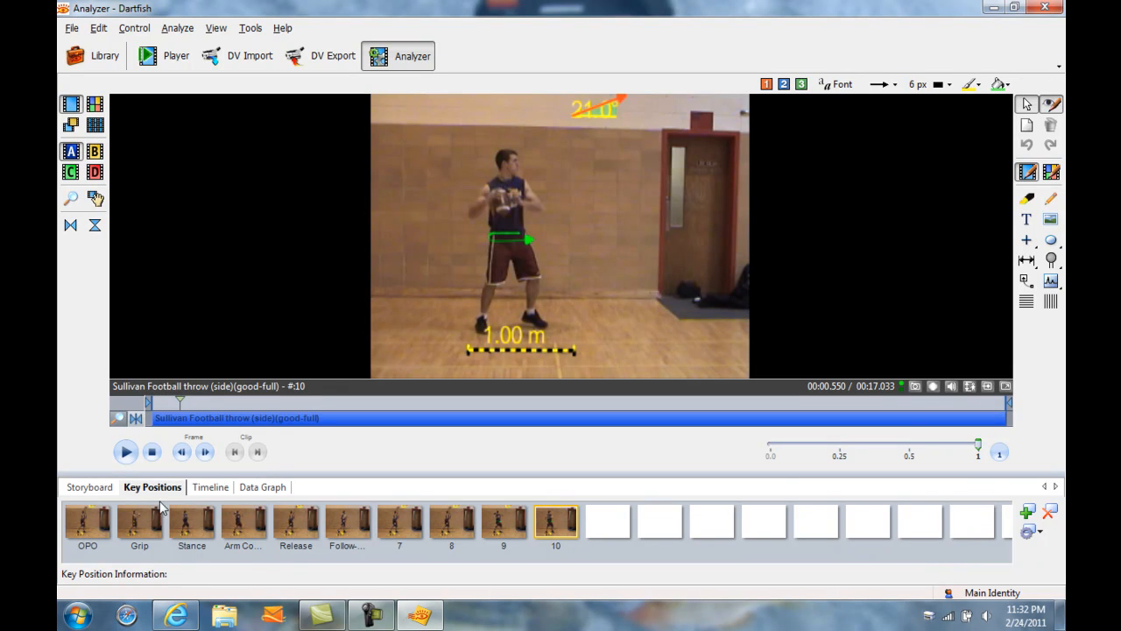
Review the label and notes of the Grip key position, including its properties, and return to the plain clip.
left_click(139, 522)
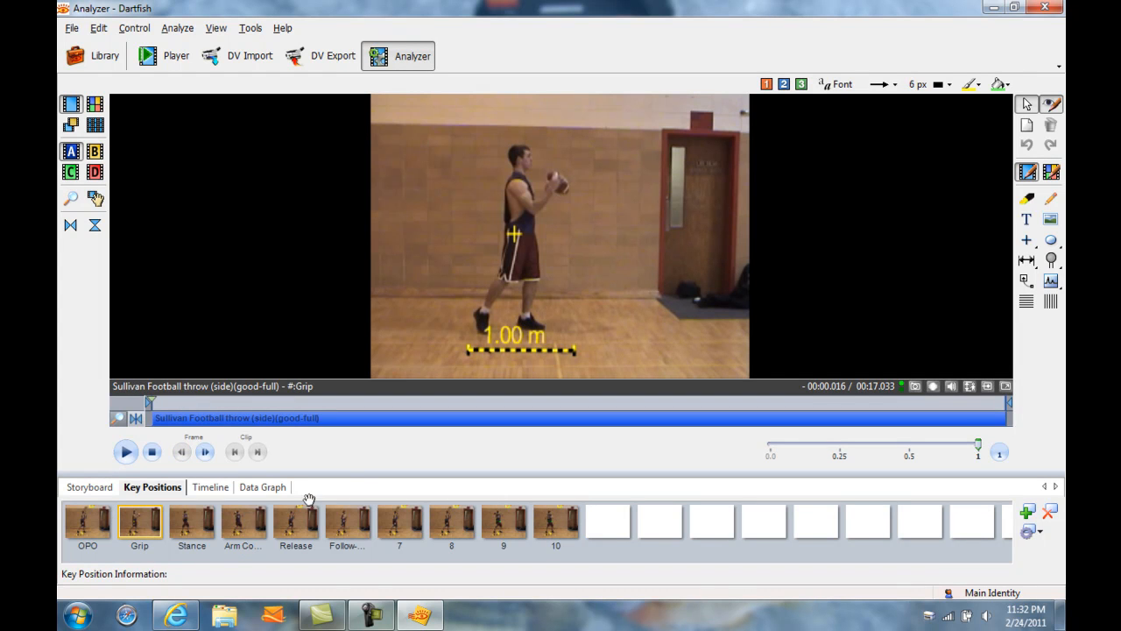
left_click_drag(350, 472, 353, 264)
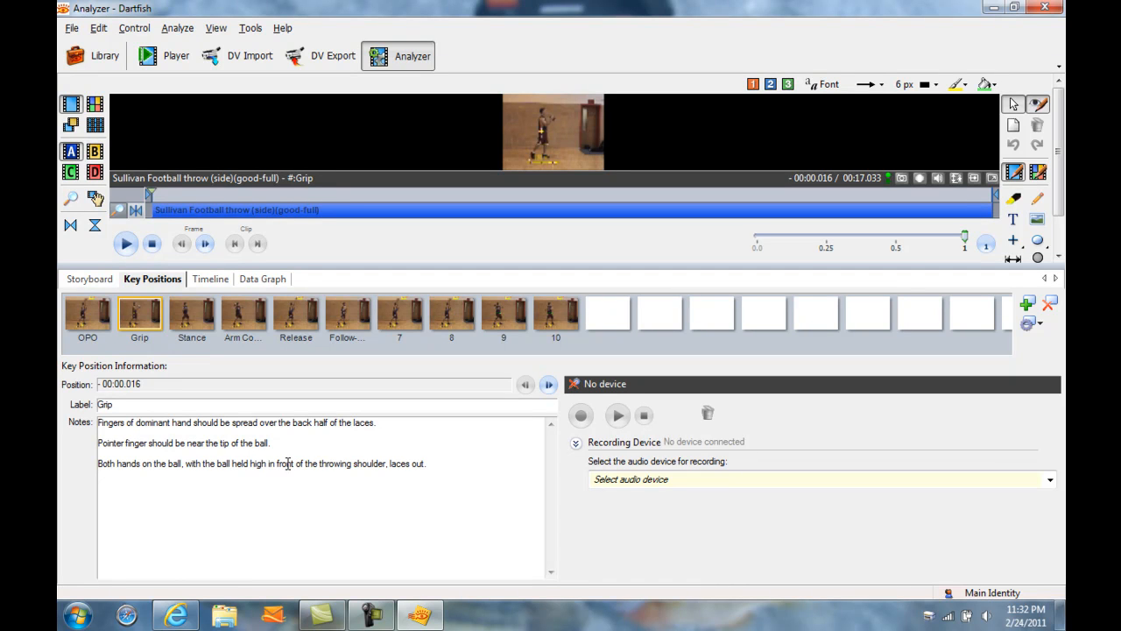
right_click(143, 322)
left_click(182, 430)
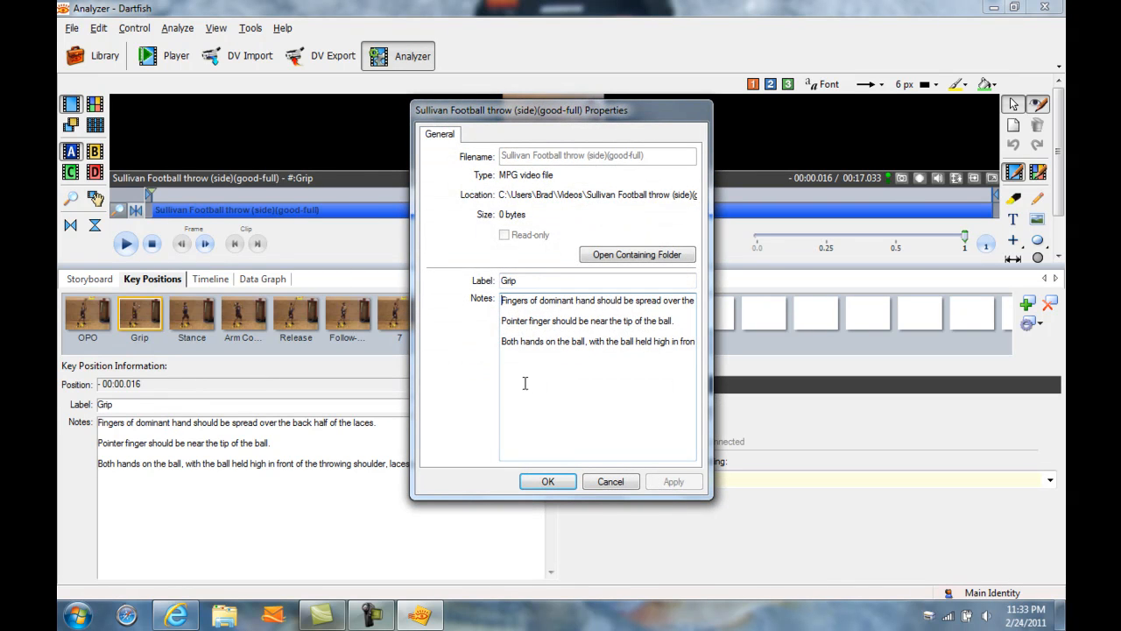
left_click(604, 482)
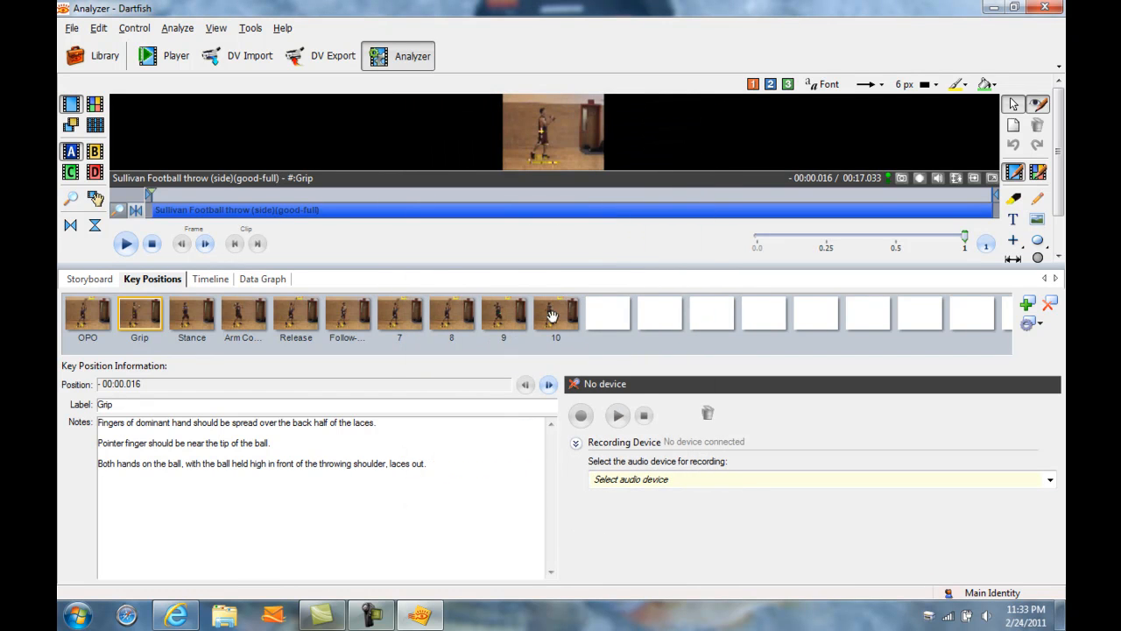
left_click_drag(553, 264, 539, 453)
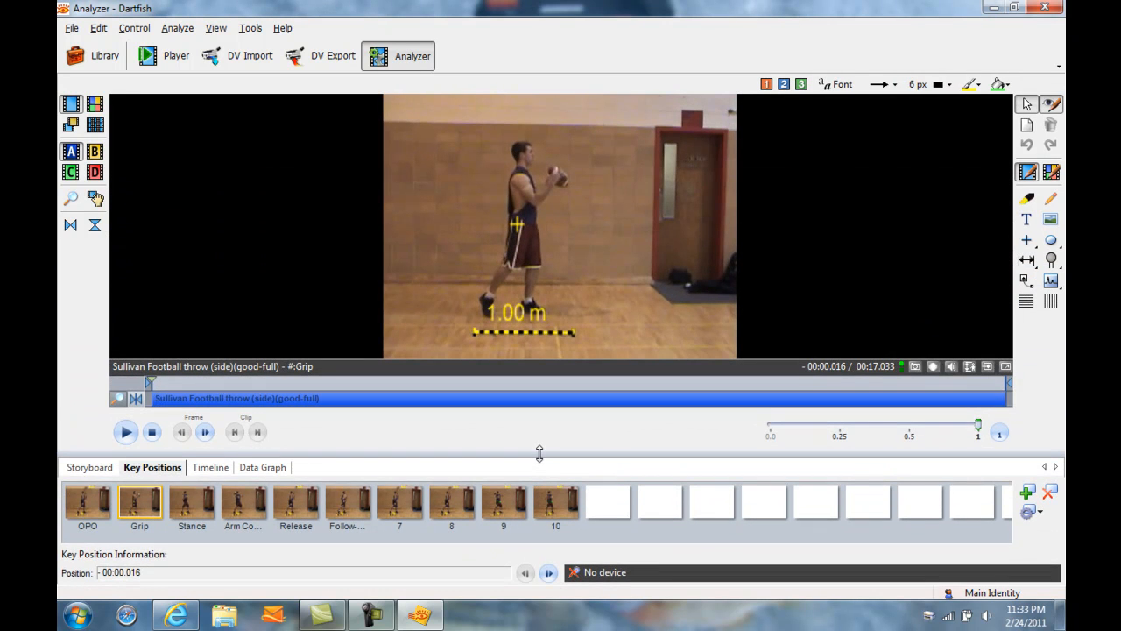
left_click_drag(538, 455, 539, 464)
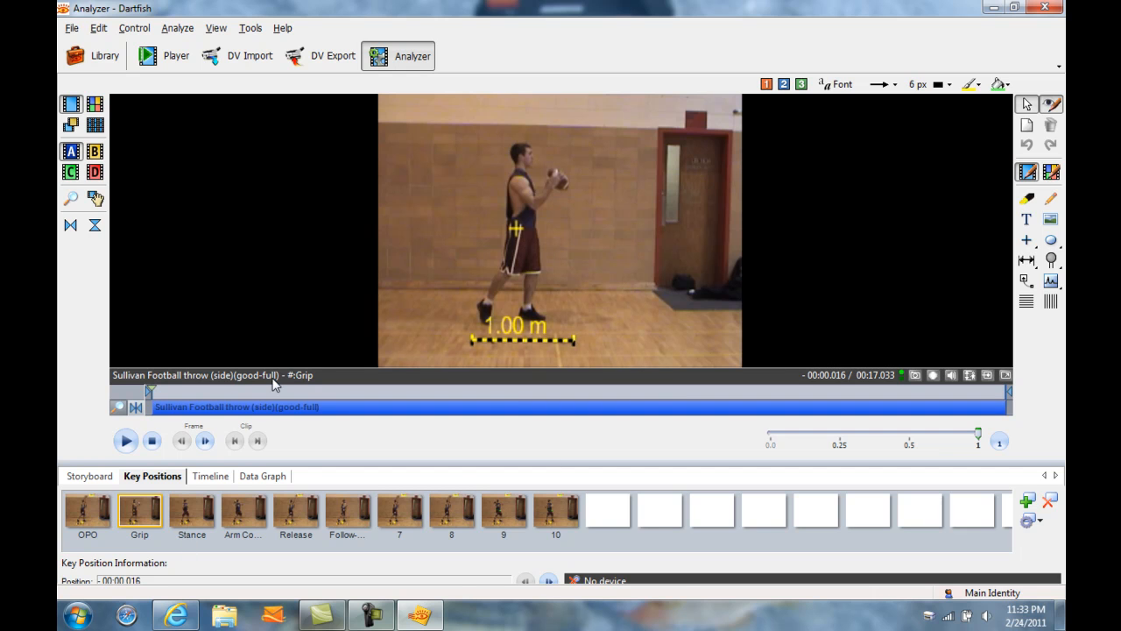
left_click(152, 441)
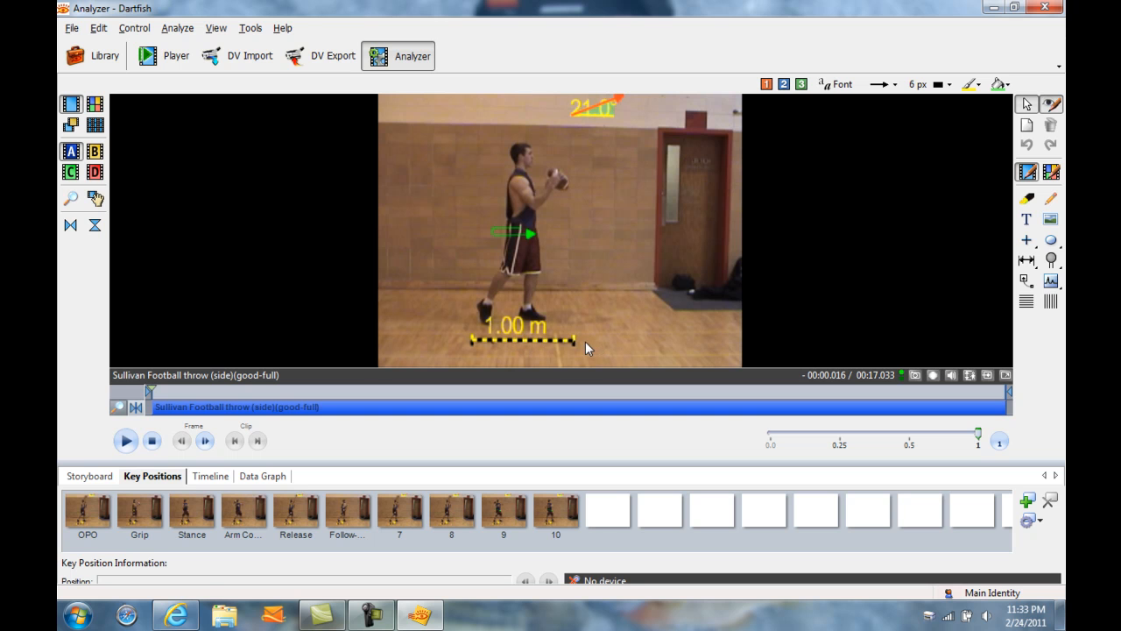
Move the 1.00 m reference line off the yardstick on the floor and back onto it.
left_click(536, 339)
left_click_drag(537, 339, 650, 324)
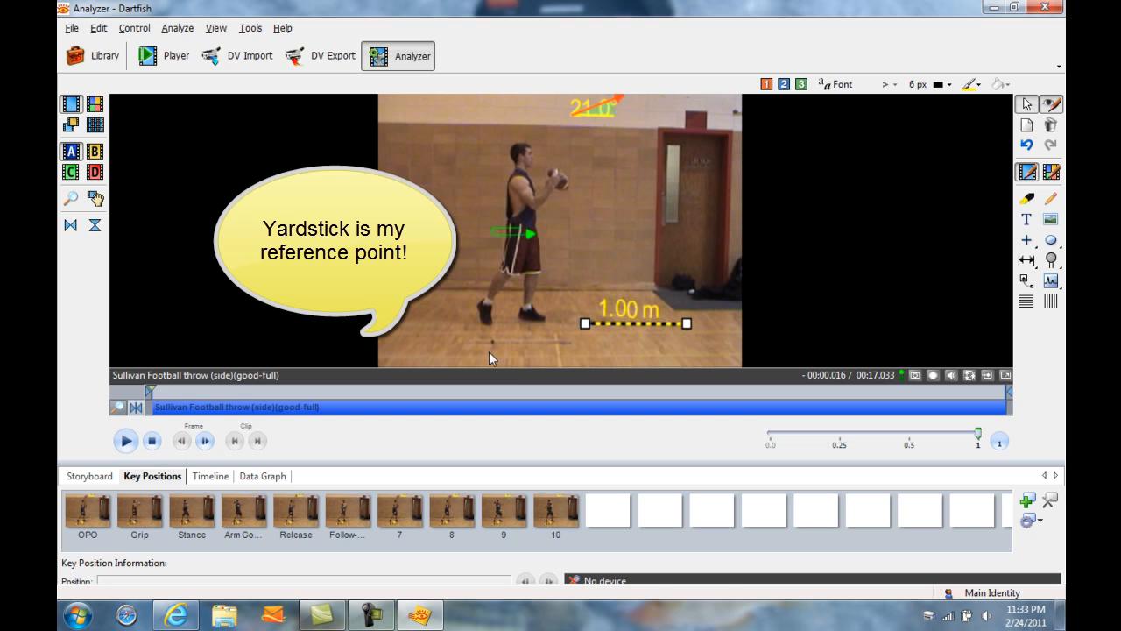
left_click(610, 326)
left_click_drag(610, 326, 507, 342)
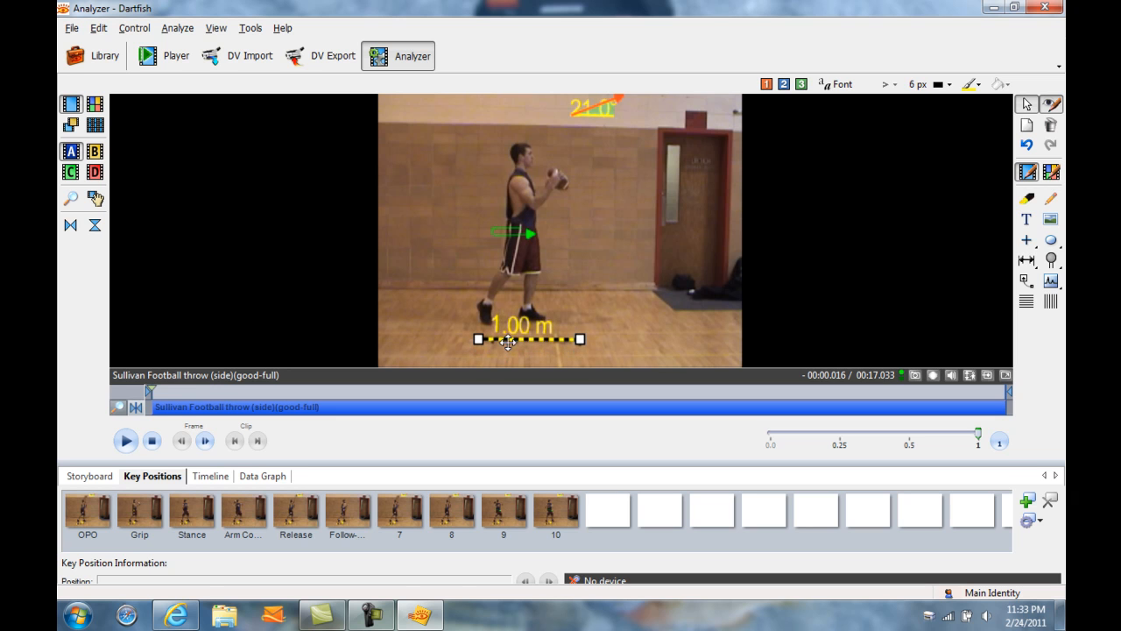
Draw a horizontal distance measurement about 0.98 m long on the floor beside the reference line, and delete it.
left_click(1029, 261)
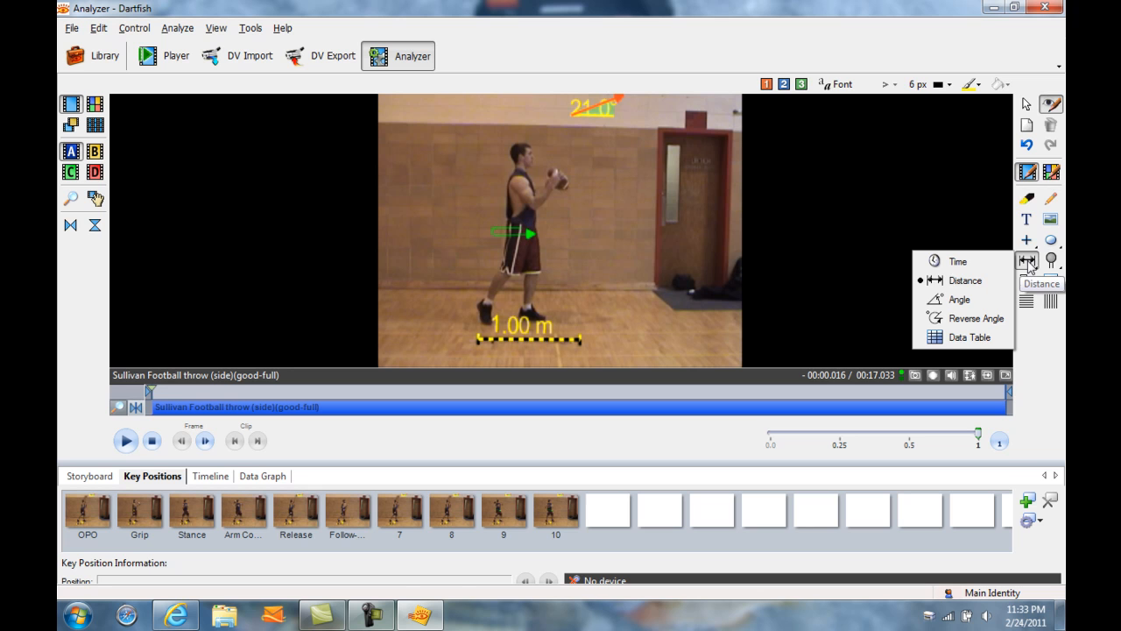
left_click(977, 281)
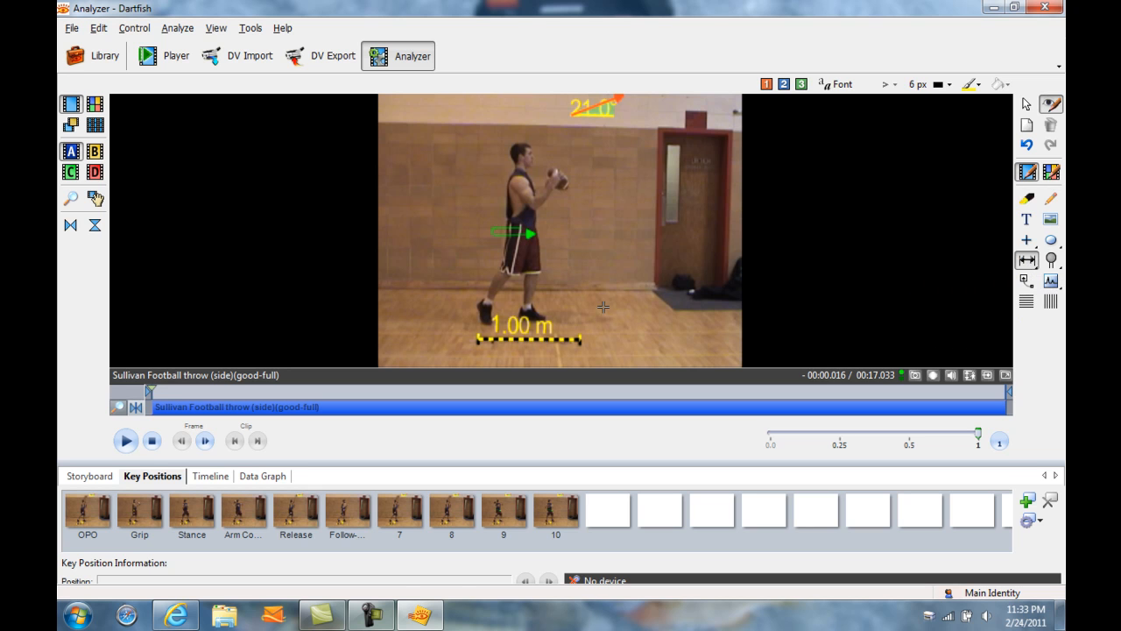
left_click_drag(600, 337, 699, 337)
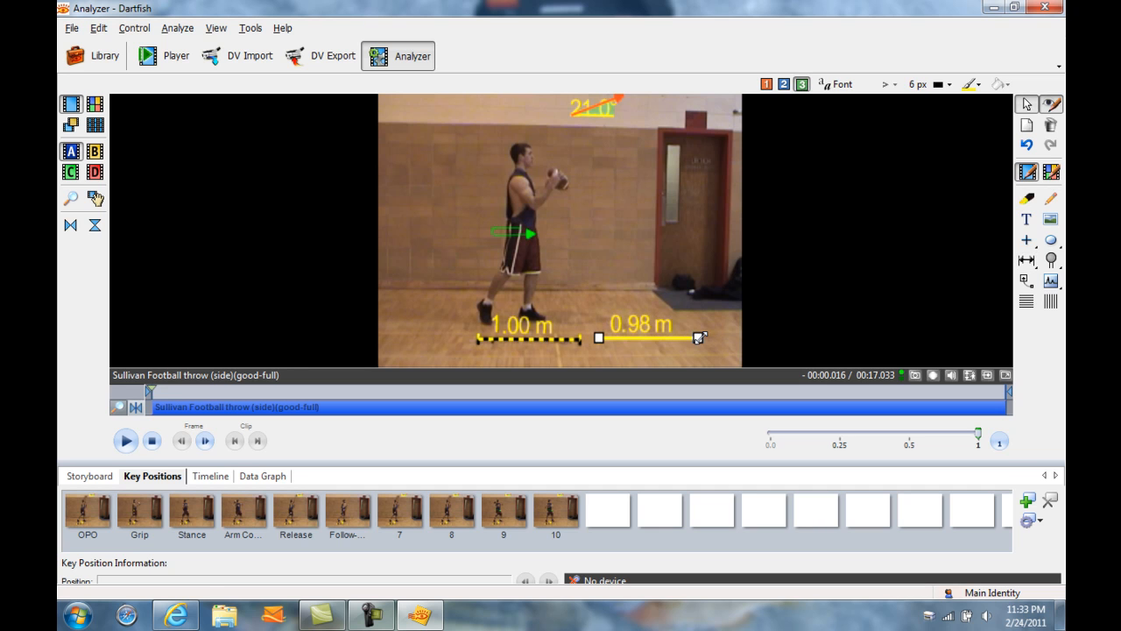
key("Delete")
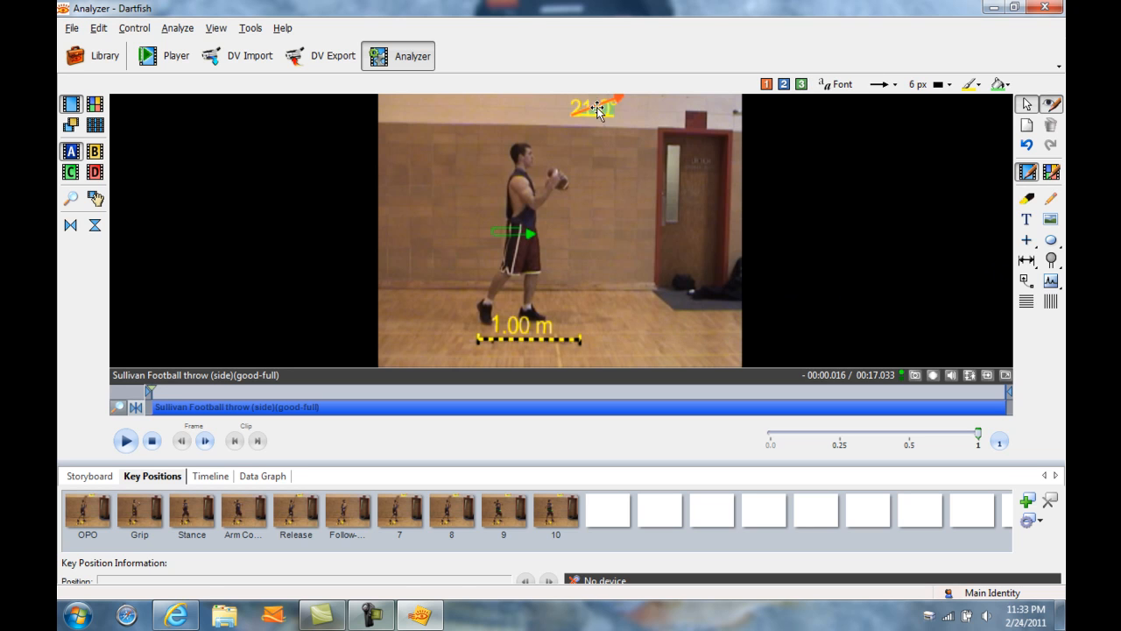
Advance the football throw clip frame by frame to 00:00.967, where the arm swings forward overhead.
left_click(210, 441)
left_click(213, 441)
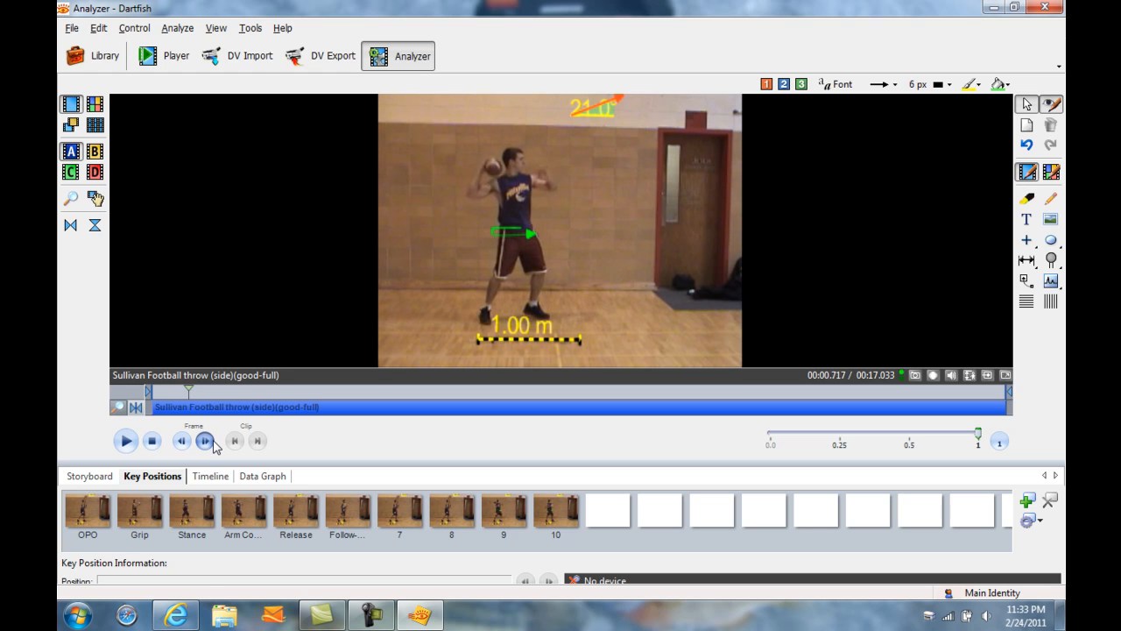
left_click(205, 441)
left_click(205, 440)
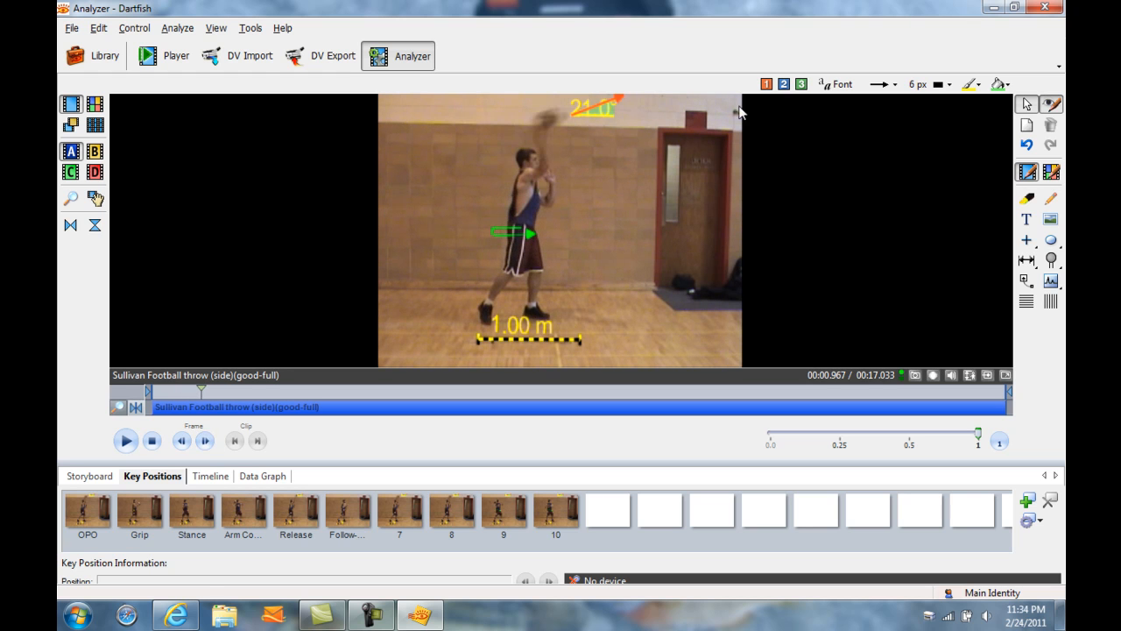
Draw an angle measurement in front of the athlete, move it onto the wall beside the door, and widen it to about 39.2°.
left_click(1027, 261)
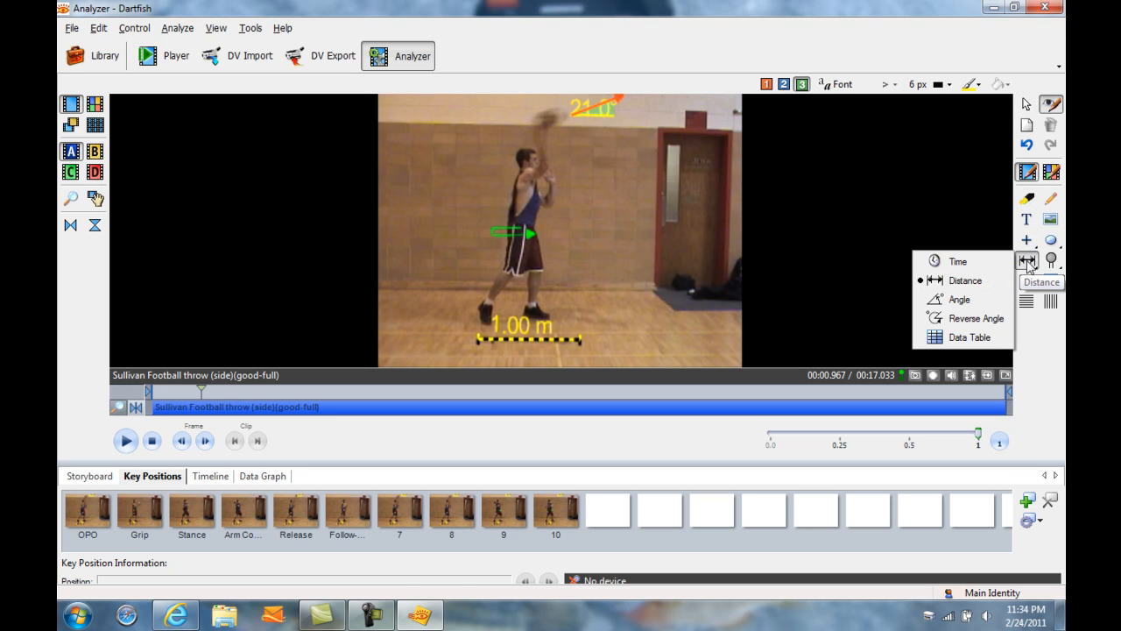
left_click(977, 301)
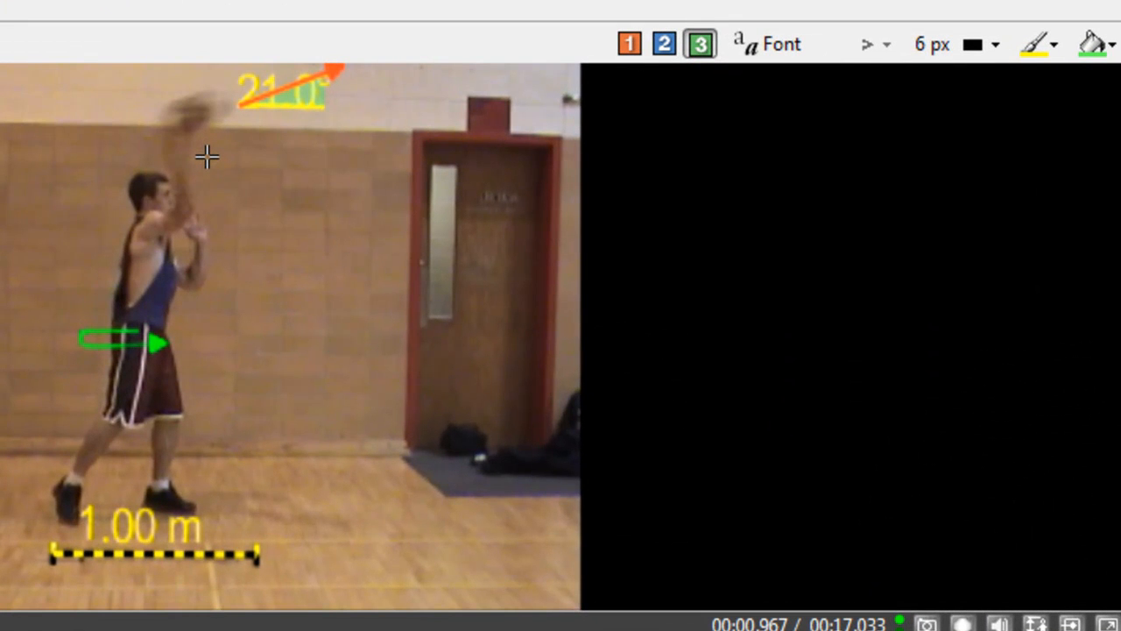
mouse_move(206, 156)
left_mouse_down()
mouse_move(313, 158)
mouse_move(325, 153)
mouse_move(312, 154)
mouse_move(310, 130)
mouse_move(371, 150)
mouse_move(305, 157)
mouse_move(316, 158)
mouse_move(277, 100)
mouse_move(293, 117)
mouse_move(282, 112)
left_mouse_up()
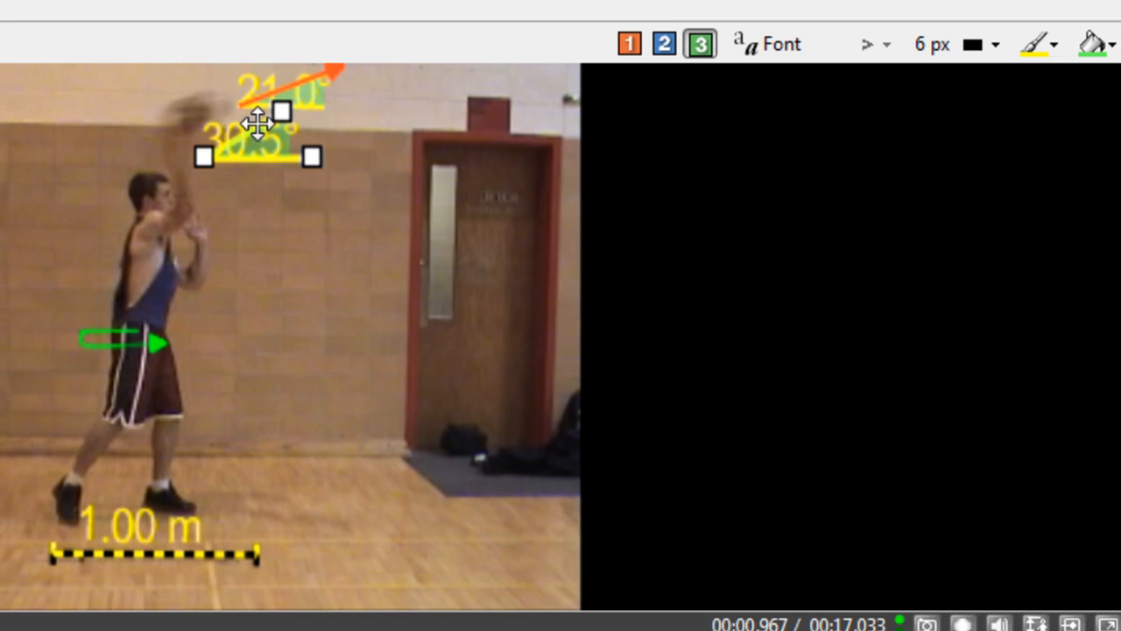
left_click_drag(269, 149, 372, 232)
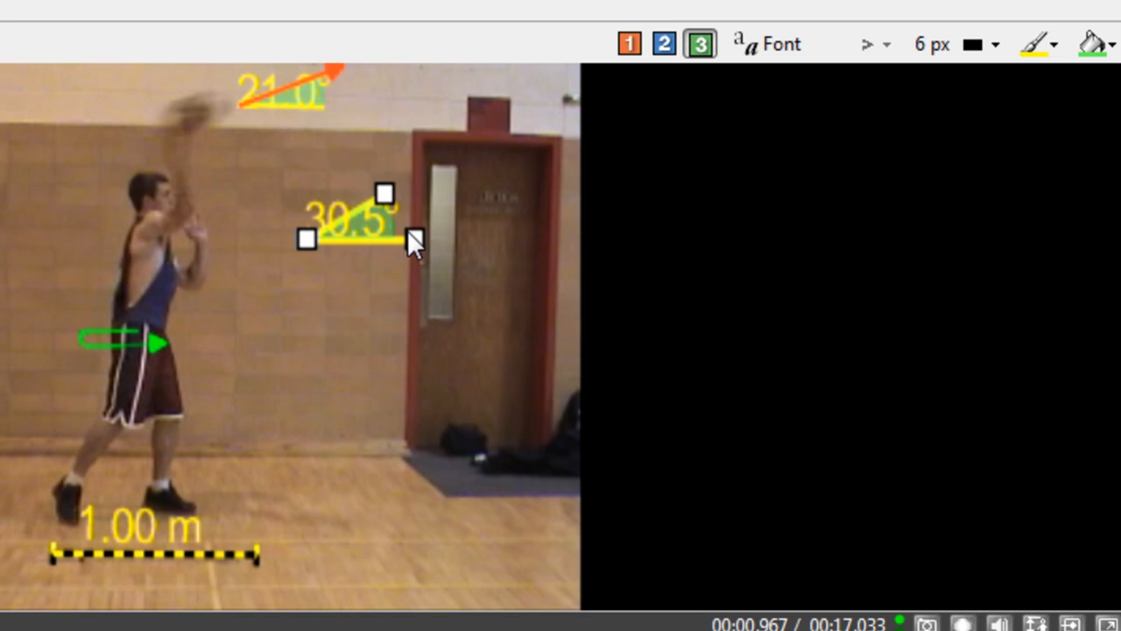
left_click_drag(383, 193, 405, 172)
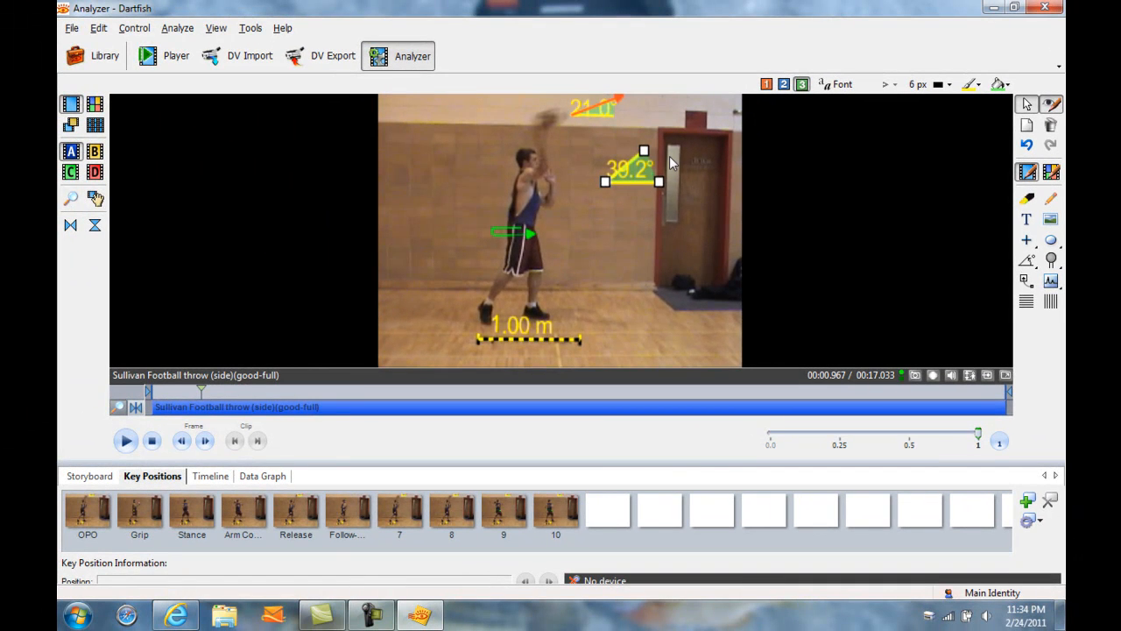
left_click(627, 136)
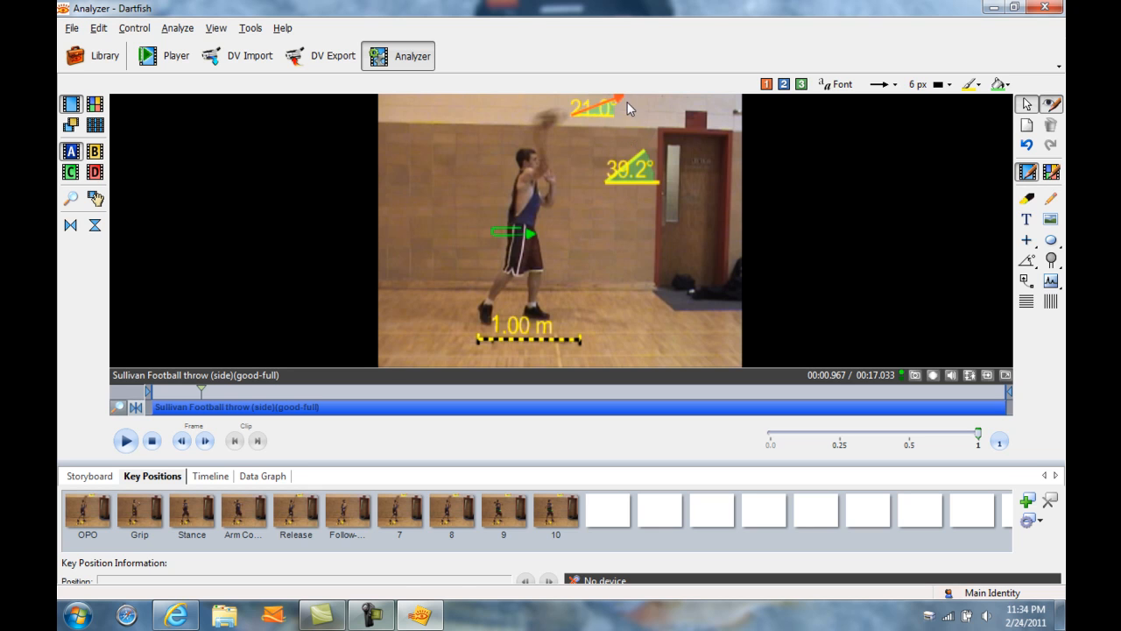
Draw a line with an arrowhead at its end along the slanted side of the 39.2° angle.
left_click(1027, 248)
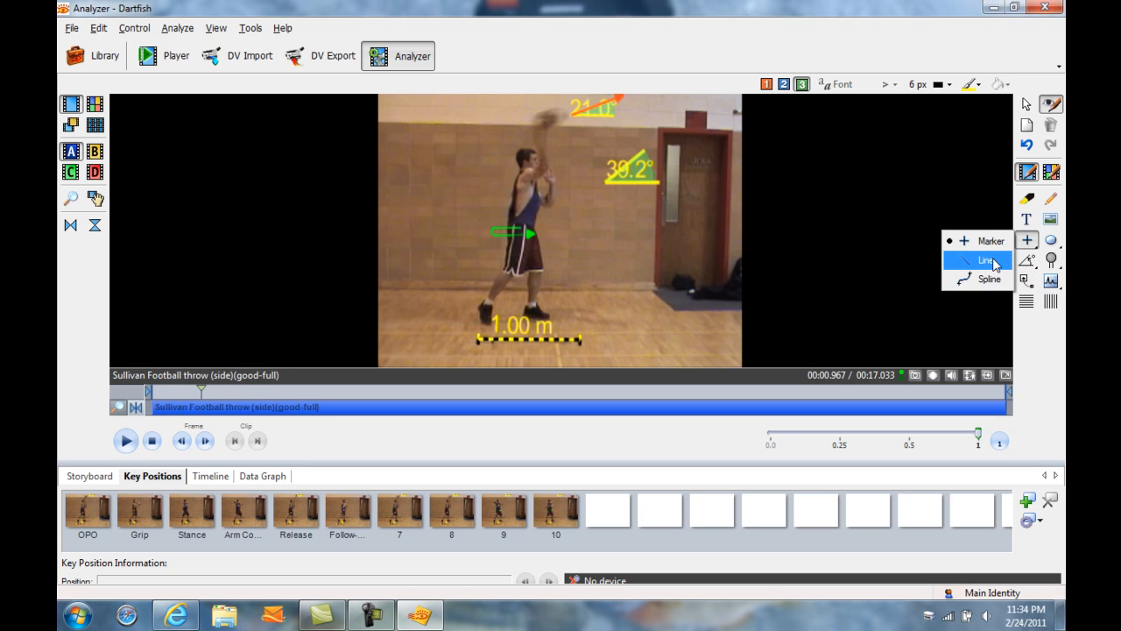
left_click(995, 265)
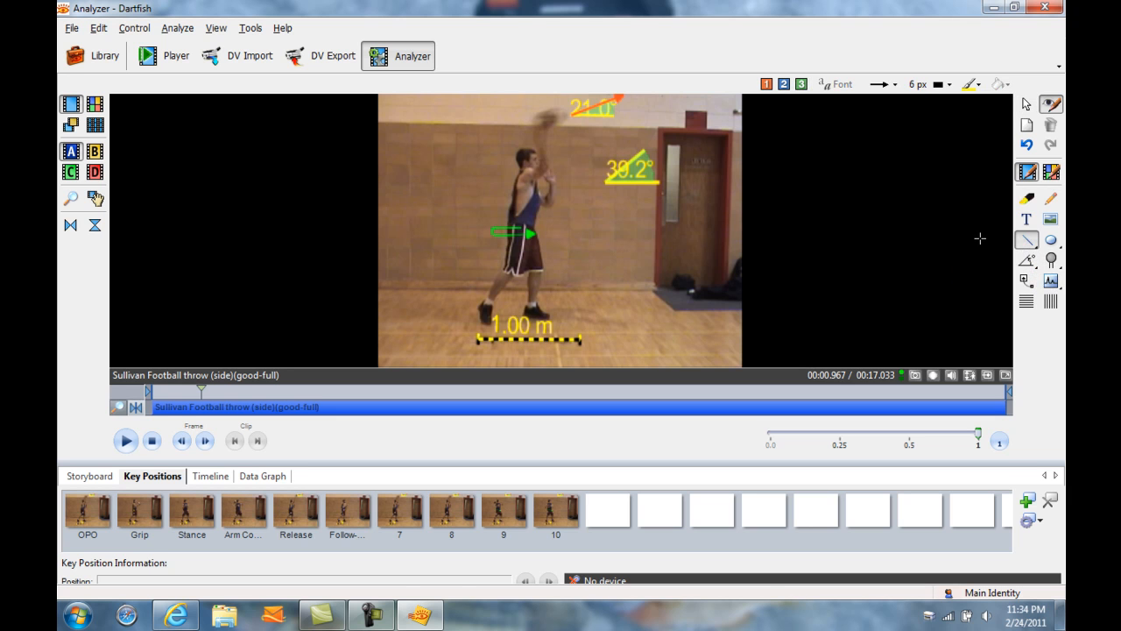
left_click(893, 85)
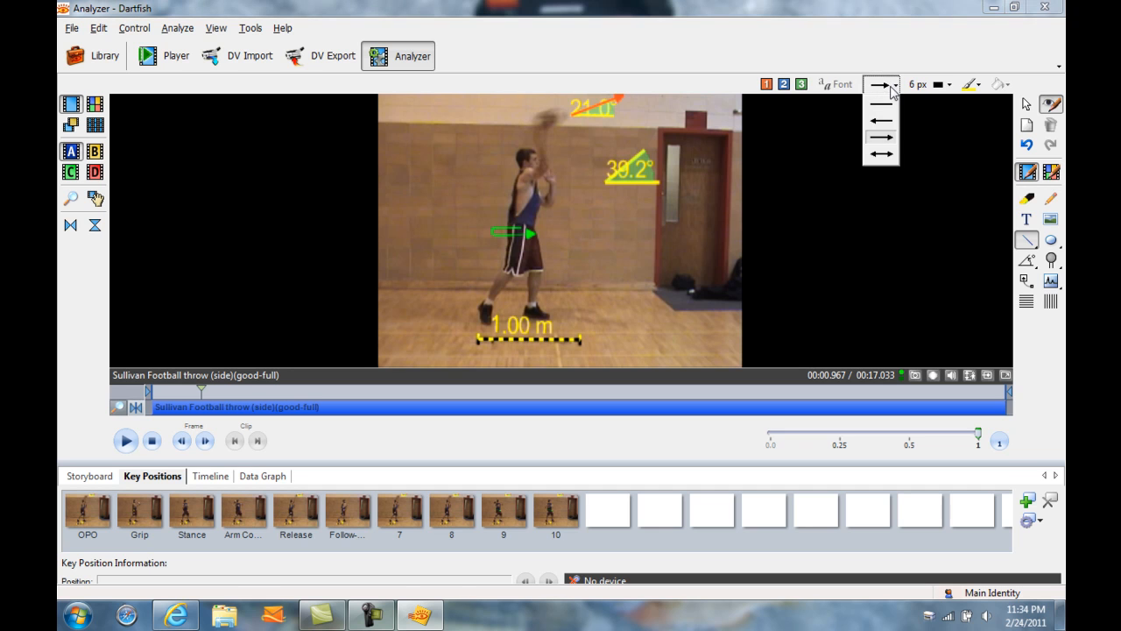
left_click(888, 145)
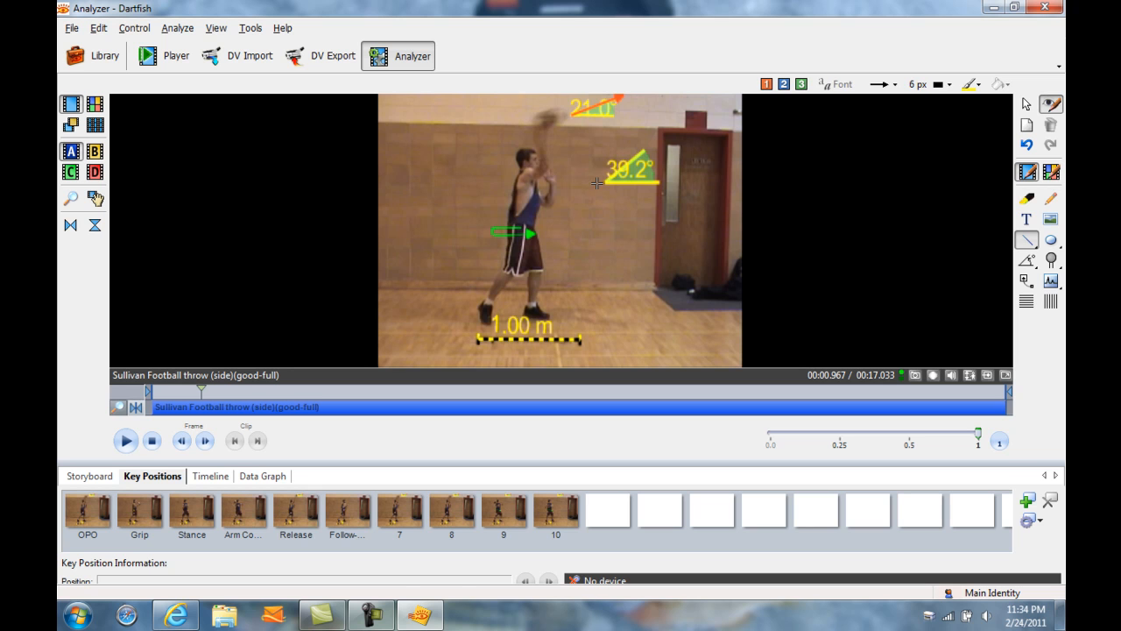
left_click_drag(606, 183, 655, 140)
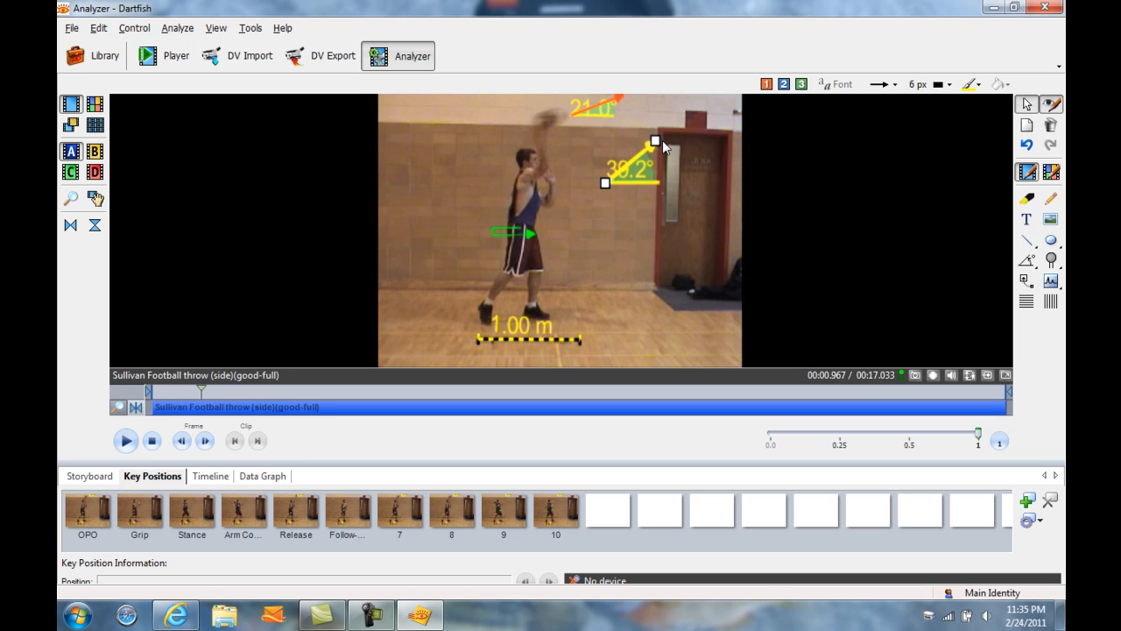
Colour the new arrow red and set its line thickness to 5 px.
left_click(970, 84)
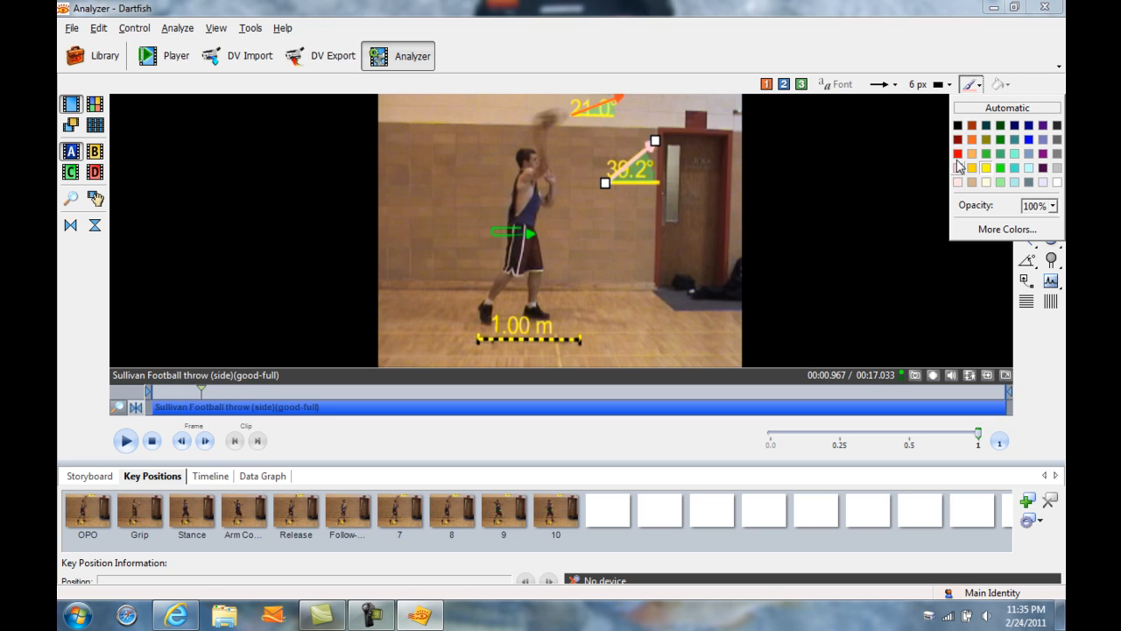
left_click(958, 154)
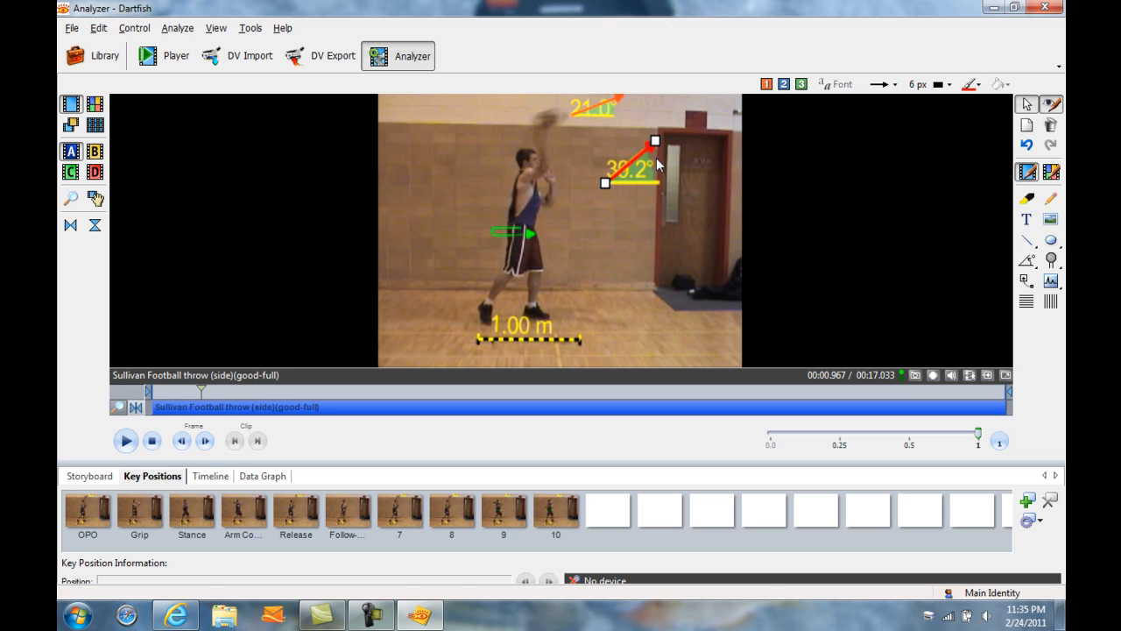
left_click(940, 85)
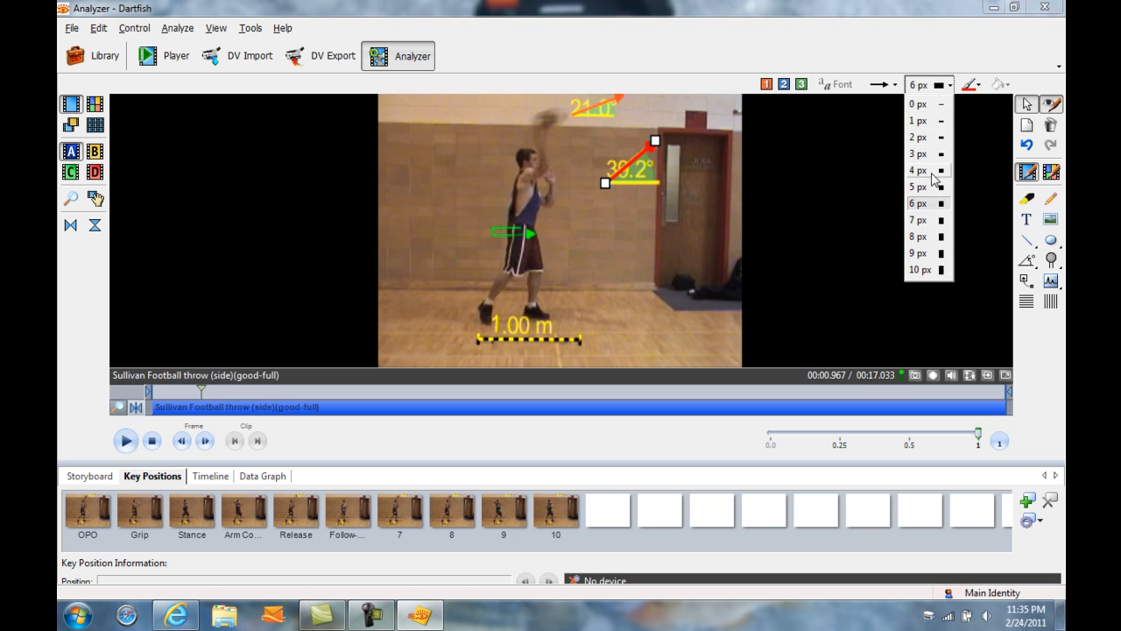
left_click(932, 172)
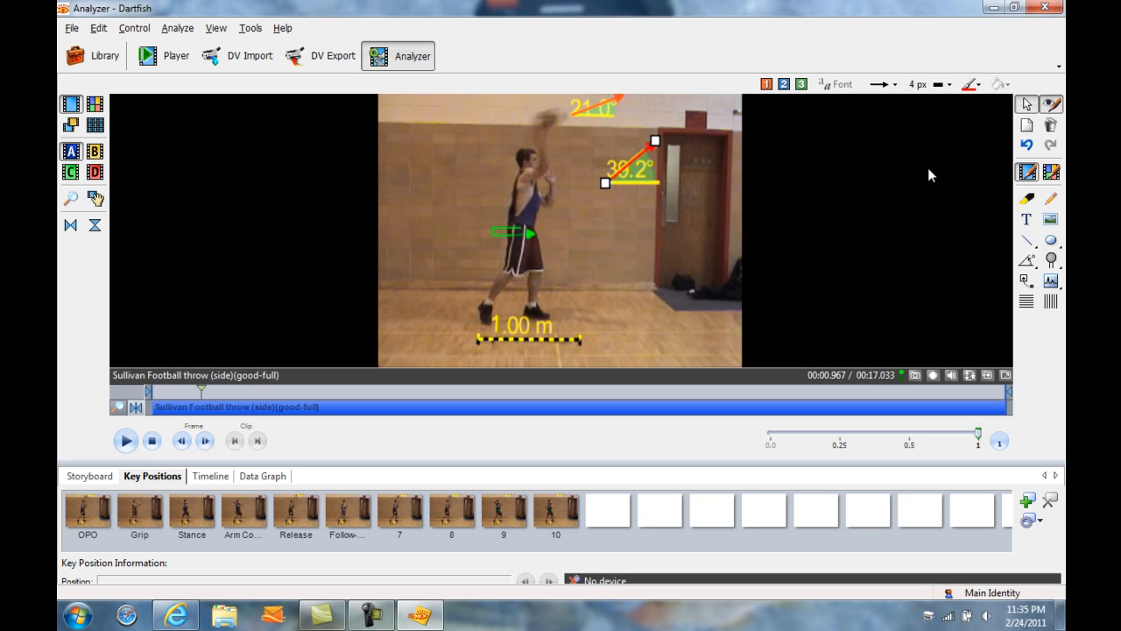
left_click(939, 86)
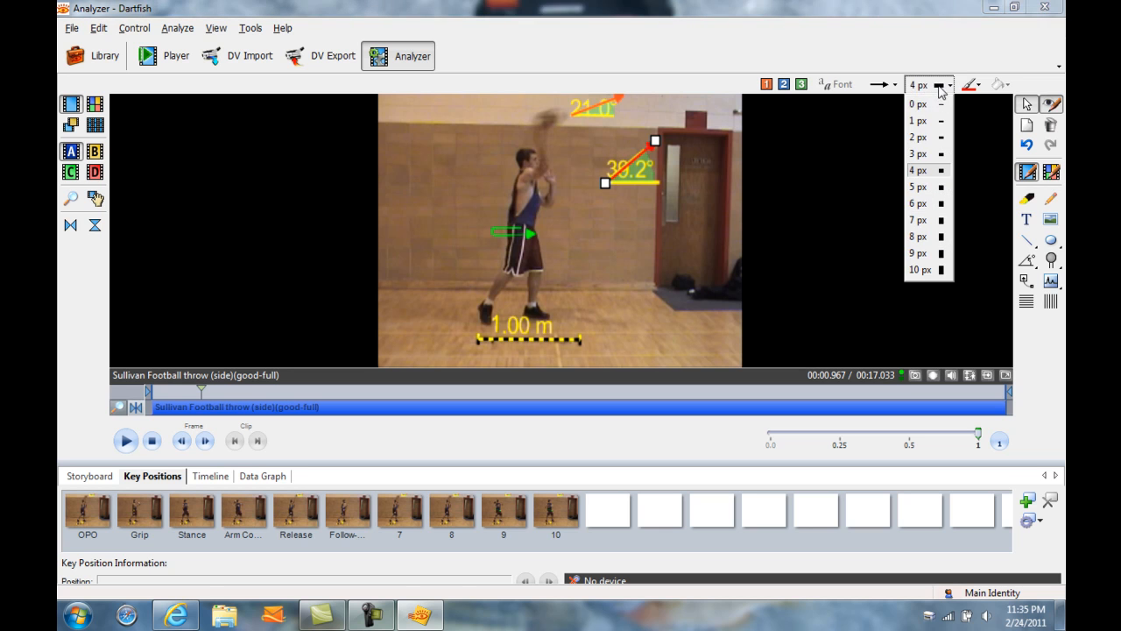
left_click(933, 188)
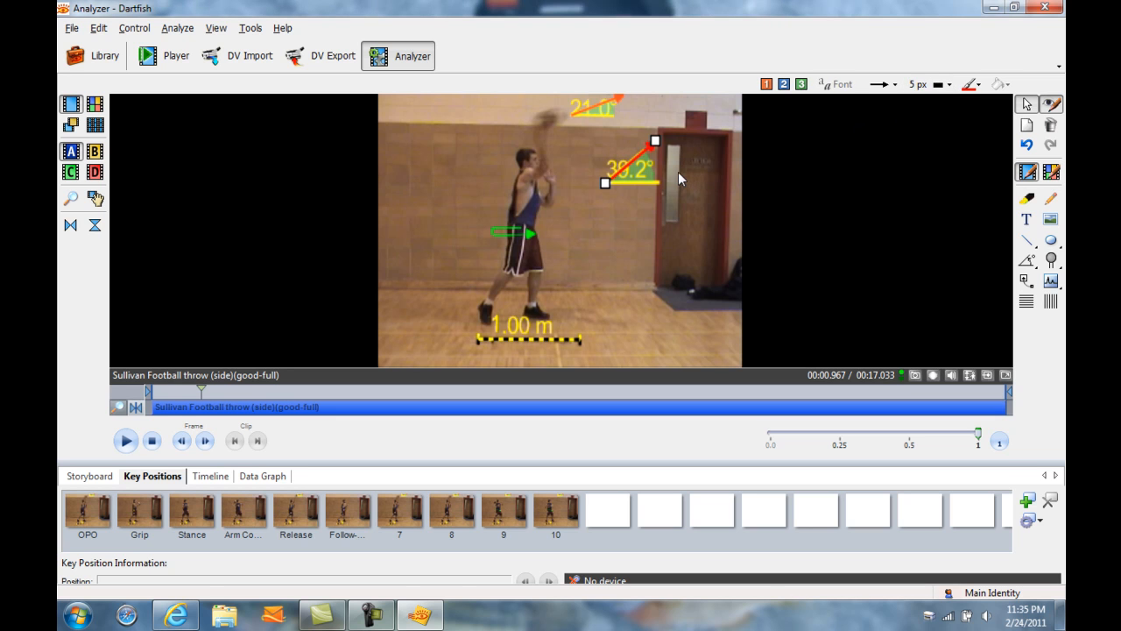
Nudge the 39.2° angle slightly so its slanted side lines up with the red arrow.
left_click(632, 165)
left_click_drag(632, 161, 633, 168)
left_click(634, 189)
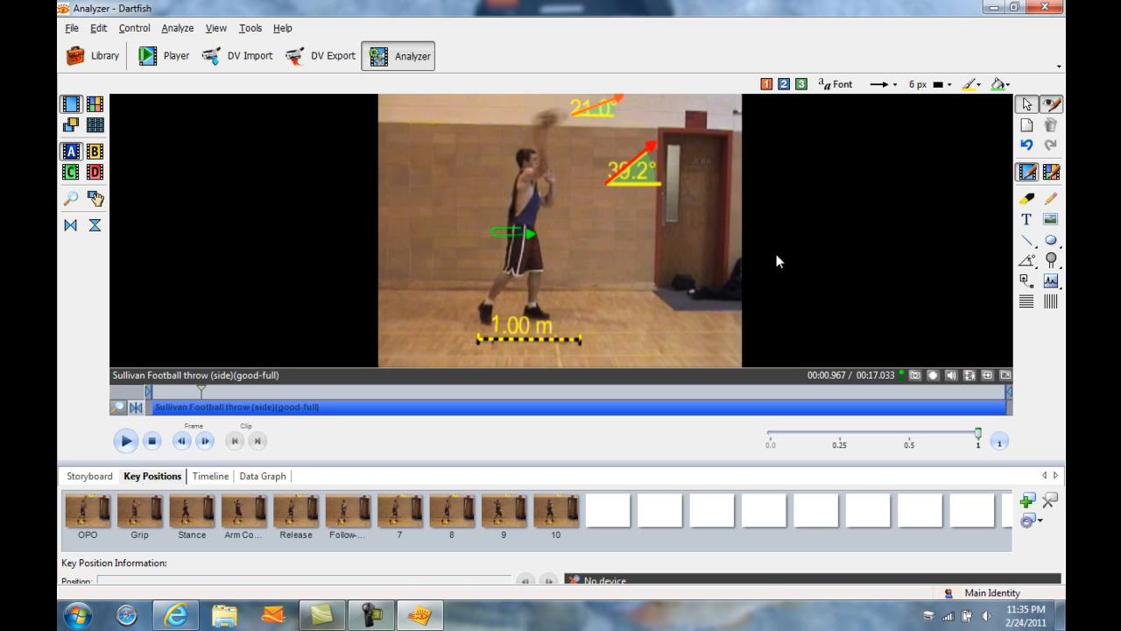
Place a marker on the wall in front of the athlete at waist height.
left_click(1025, 260)
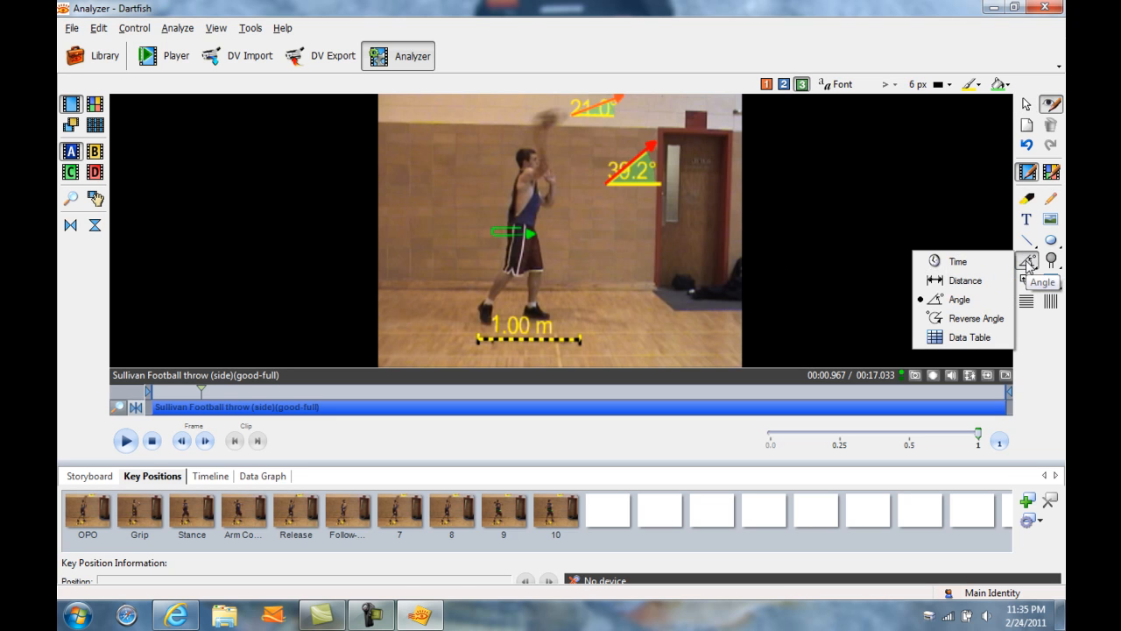
left_click(1026, 240)
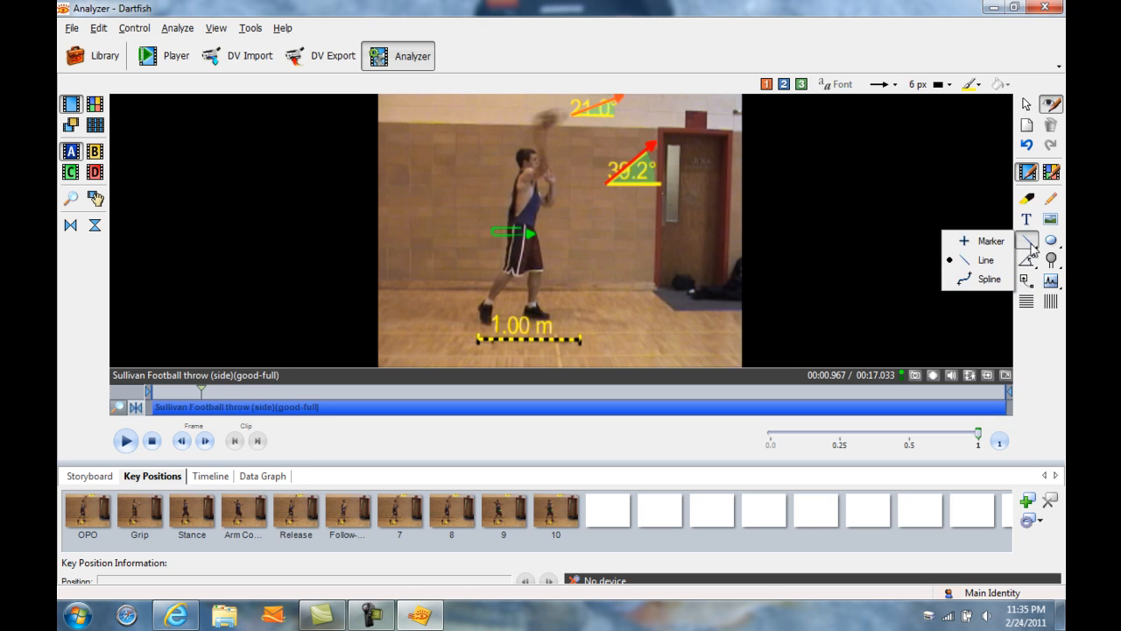
left_click(1007, 241)
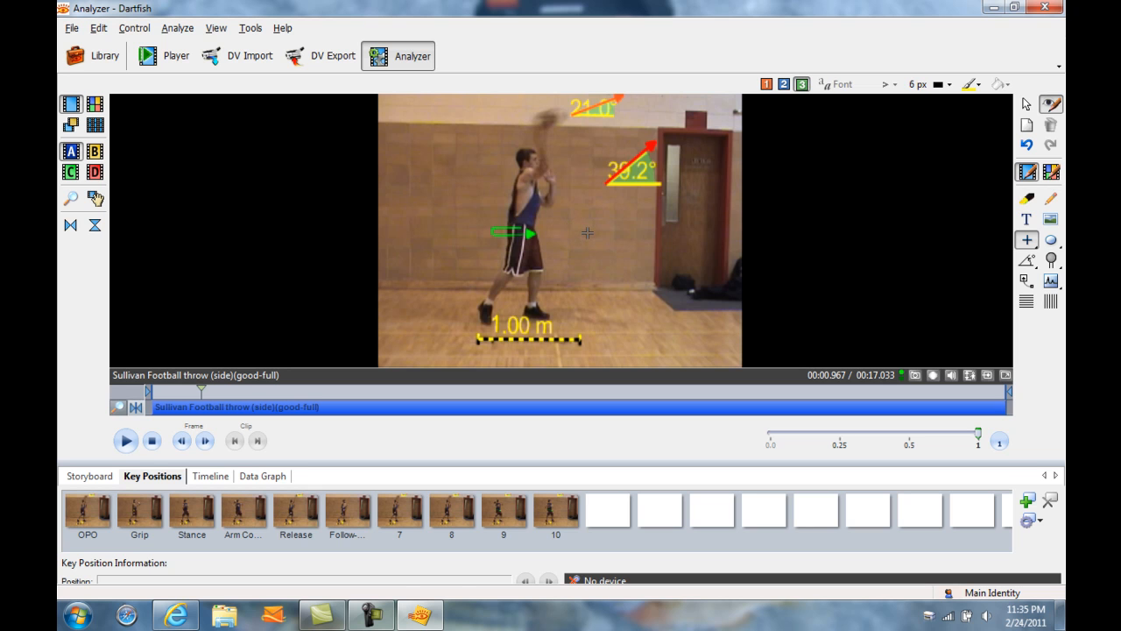
key("Escape")
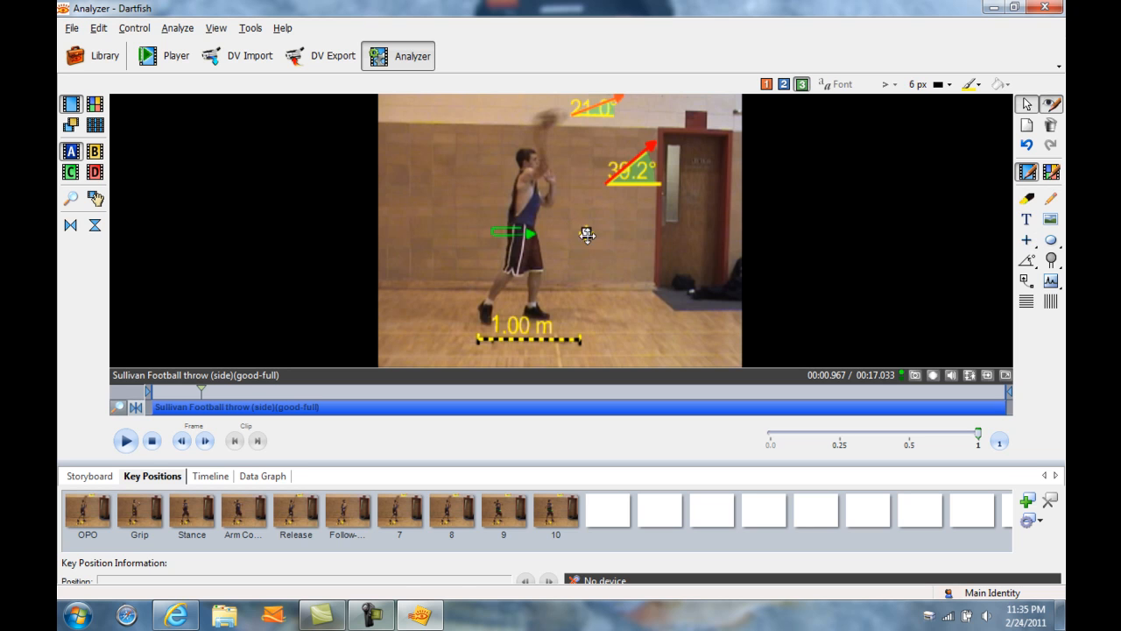
Advance the clip frame by frame to 00:01.468 and place a second marker level with the first, nearer the door.
left_click(204, 441)
left_click(204, 442)
left_click(204, 442)
left_click(204, 441)
left_click(204, 441)
left_click(204, 442)
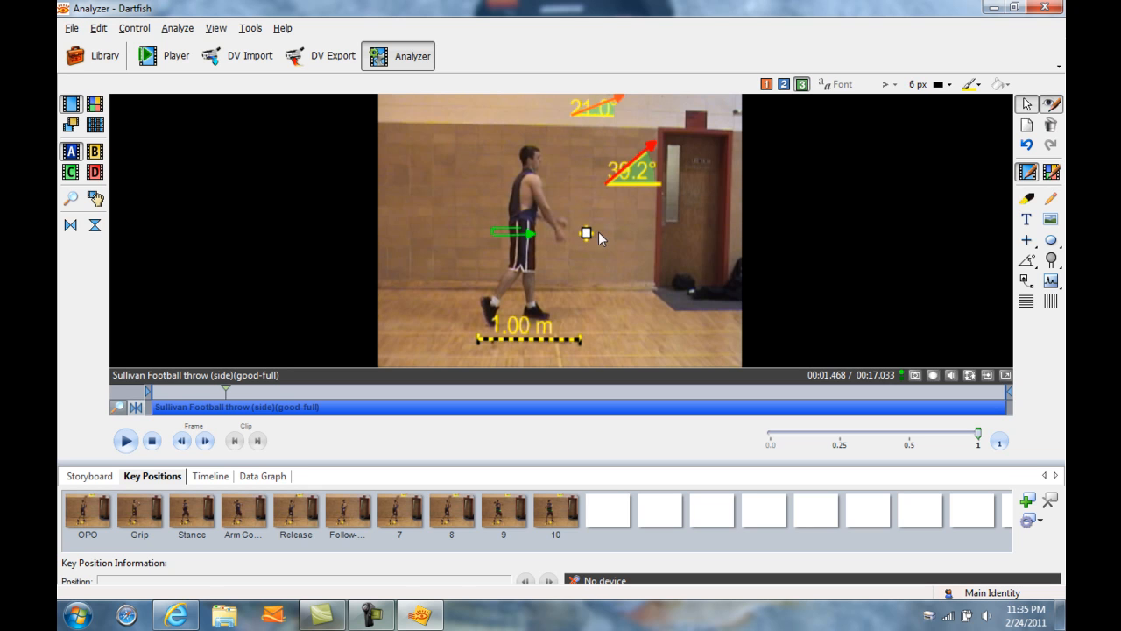
left_click(1026, 239)
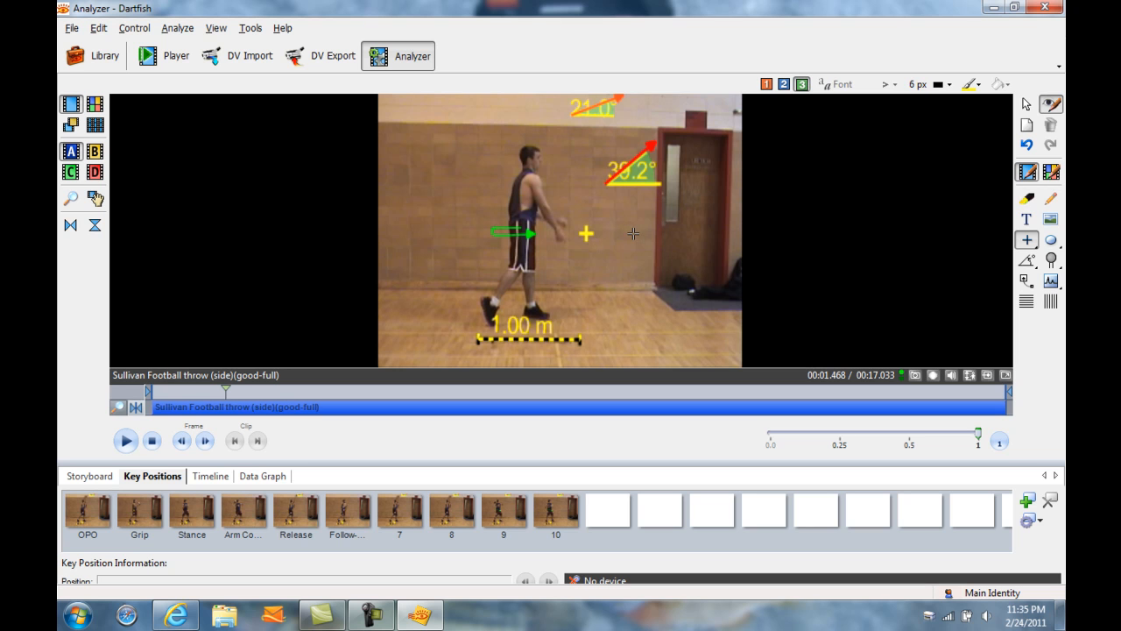
key("Escape")
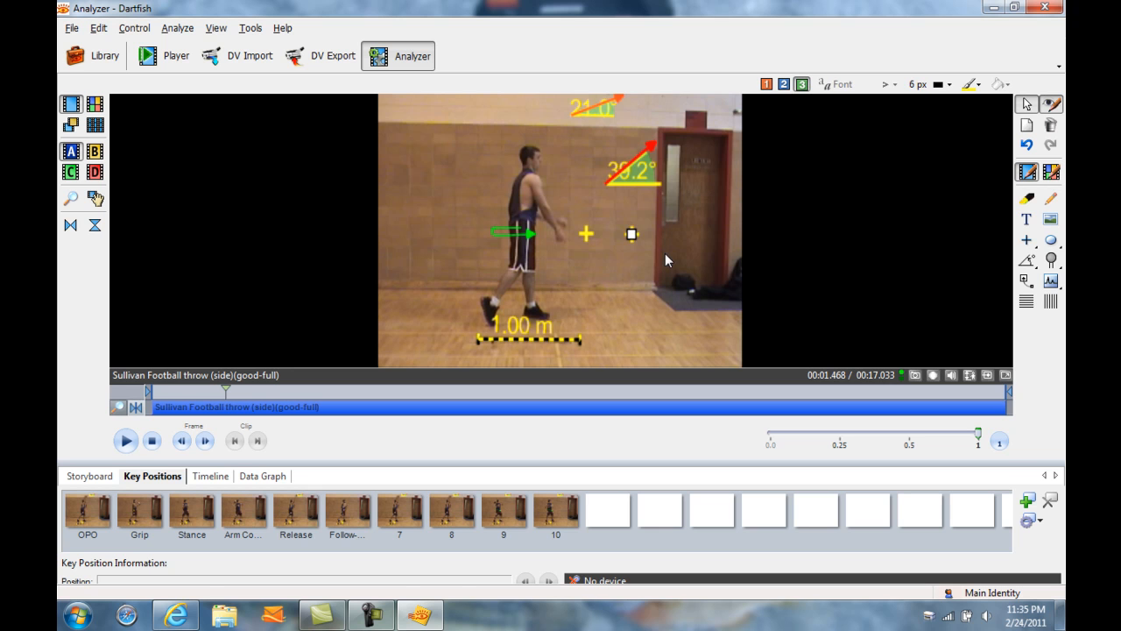
Choose the Spline tool and step the clip back frame by frame to 00:00.717.
left_click(1030, 245)
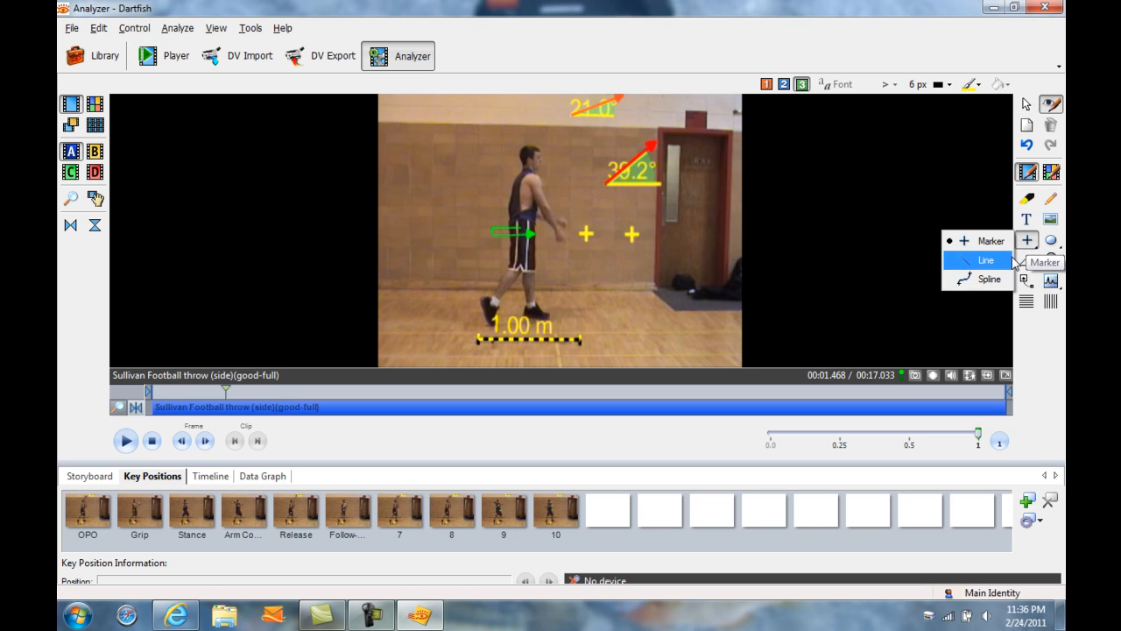
left_click(989, 279)
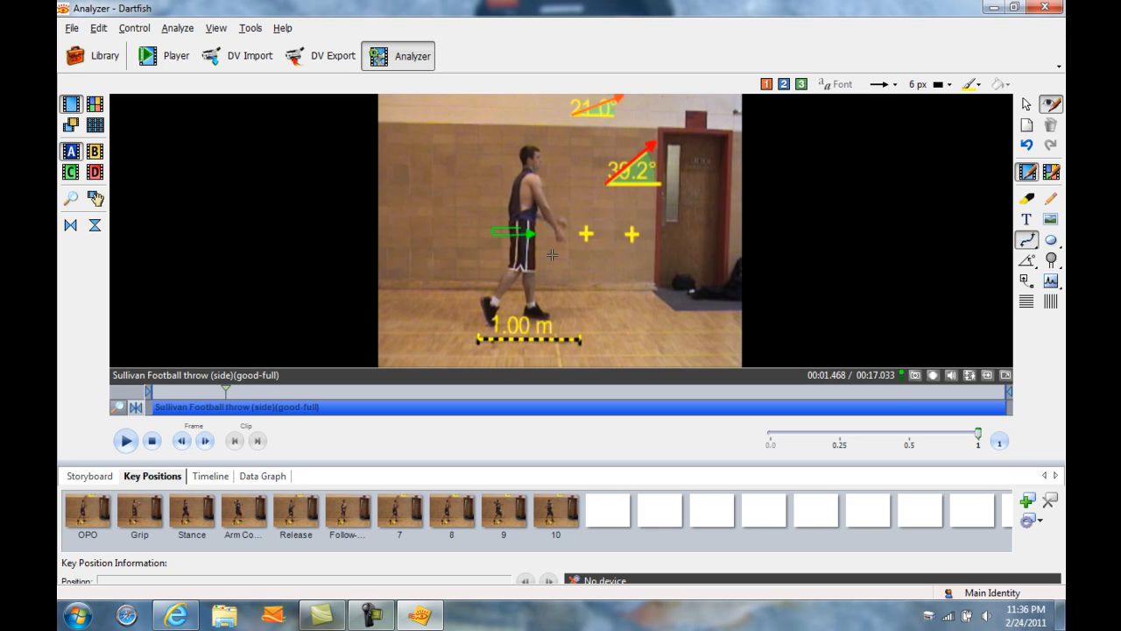
double_click(182, 441)
left_click(182, 441)
left_click(182, 441)
left_click(182, 440)
left_click(183, 440)
left_click(182, 440)
left_click(182, 441)
left_click(182, 440)
left_click(182, 441)
left_click(182, 440)
left_click(182, 441)
left_click(182, 440)
left_click(183, 440)
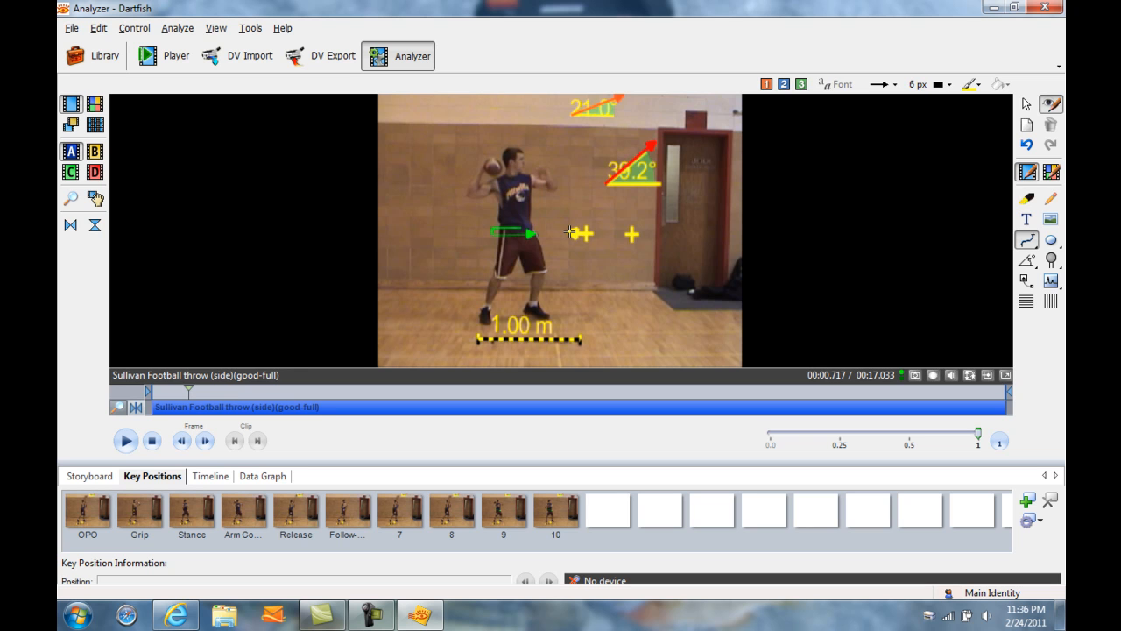
Draw a curved spline arrow on the wall around and below the two markers, advancing the clip to 00:00.884, and finish it.
mouse_move(569, 233)
left_mouse_down()
mouse_move(586, 254)
mouse_move(605, 240)
left_mouse_up()
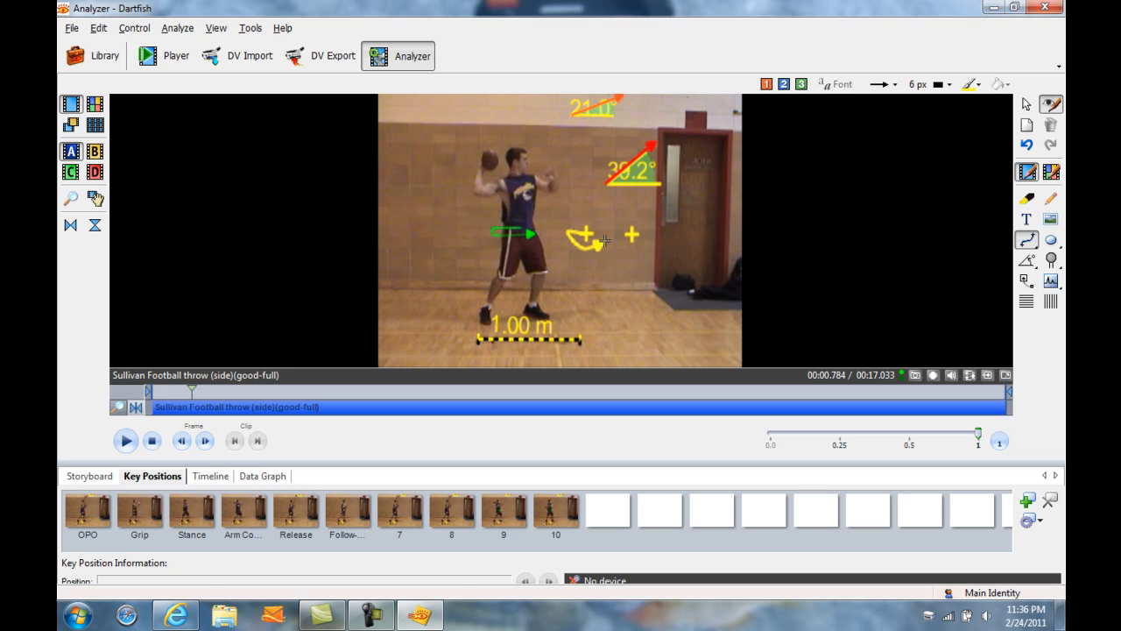
left_click_drag(604, 241, 640, 240)
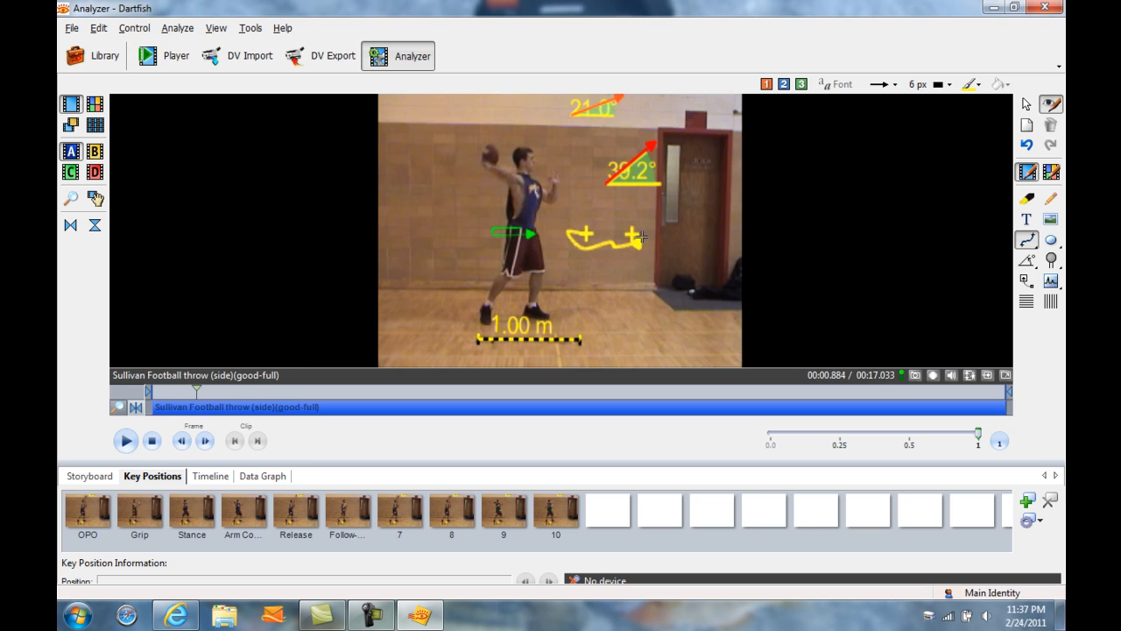
key("Escape")
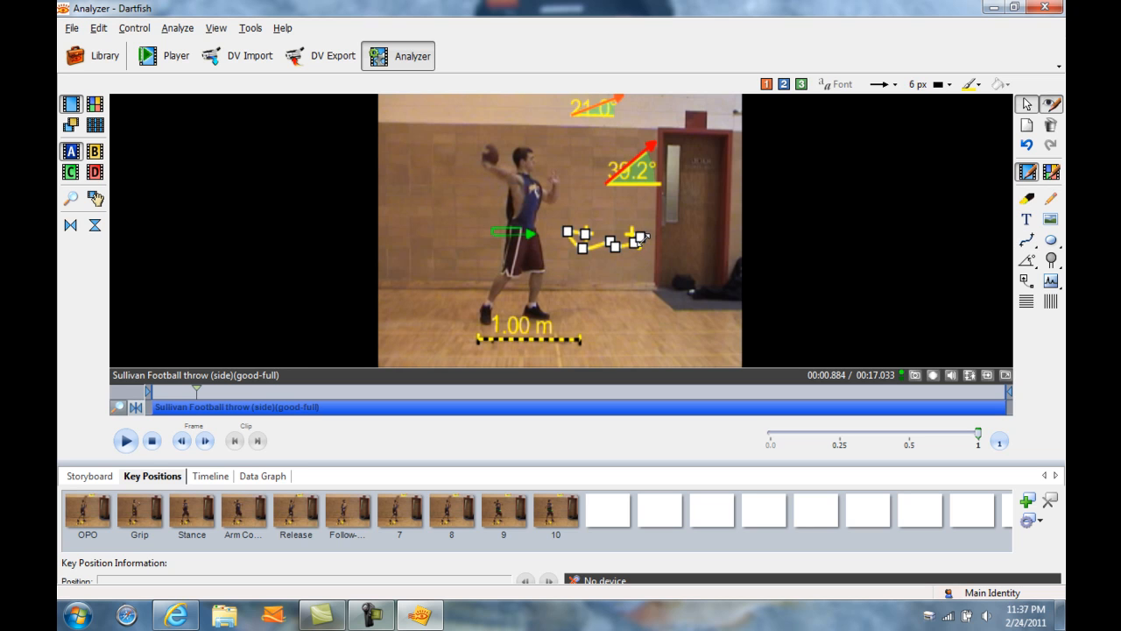
right_click(642, 238)
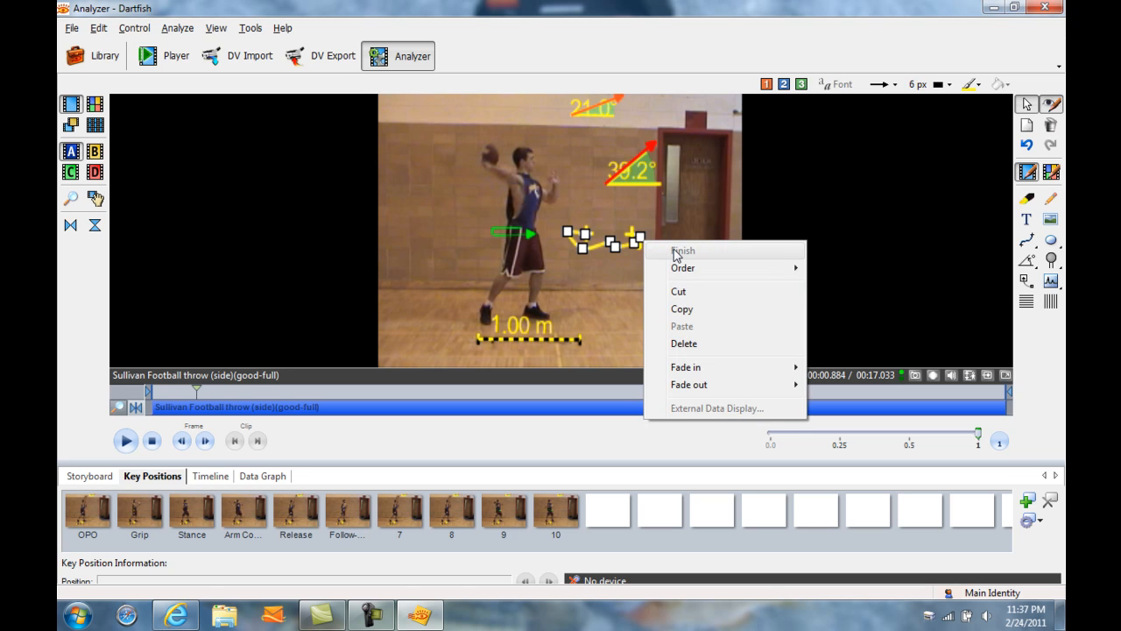
left_click(673, 213)
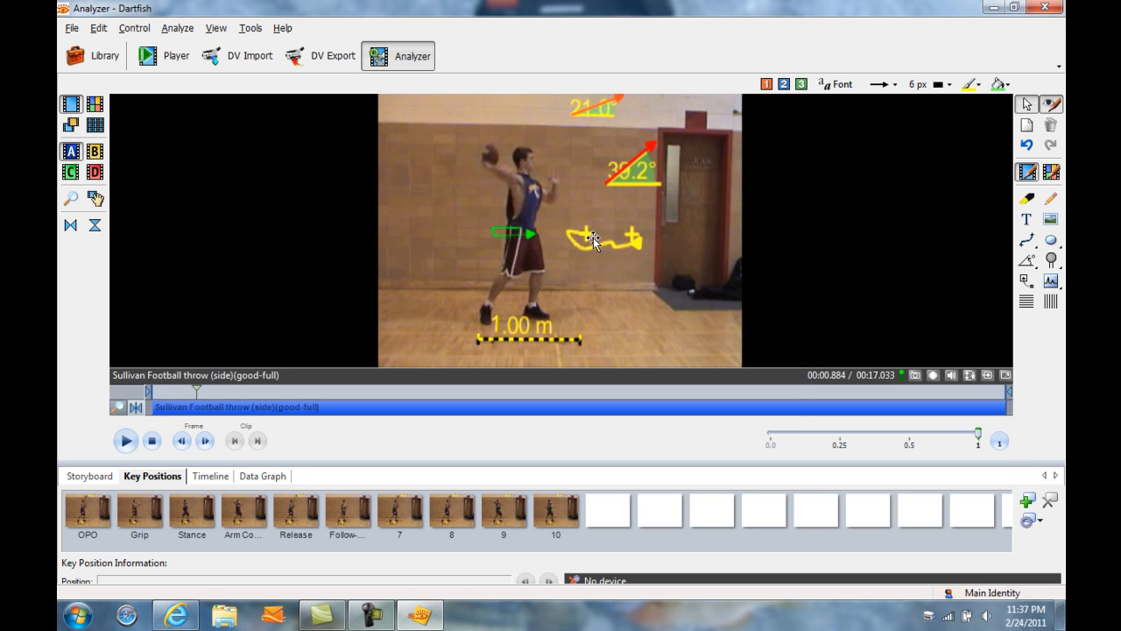
Step the clip back to 00:00.483 and move the yellow spline's points to smooth its curve around and below the two markers.
left_click_drag(588, 237, 615, 242)
left_click(183, 442)
left_click(183, 441)
left_click(183, 442)
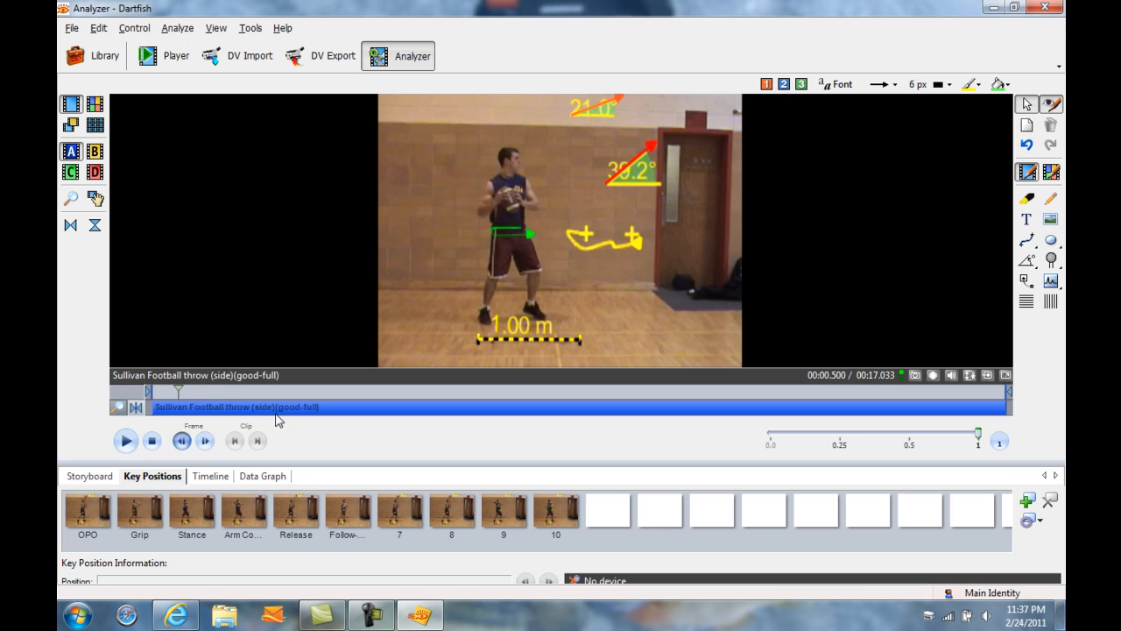
left_click(606, 244)
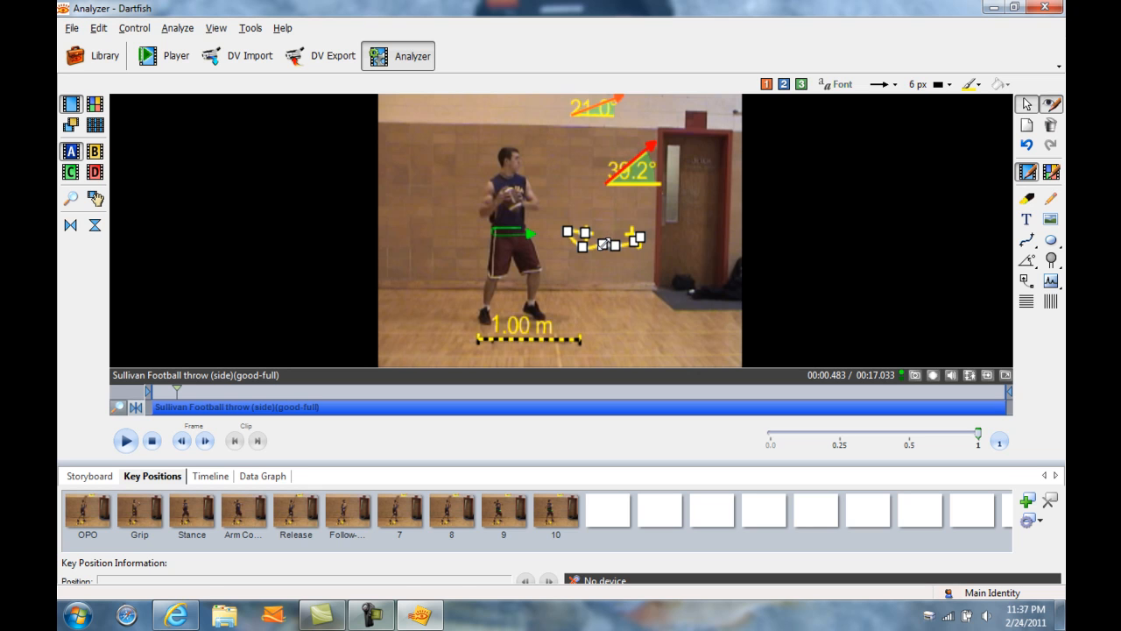
left_click(607, 230)
left_click(602, 244)
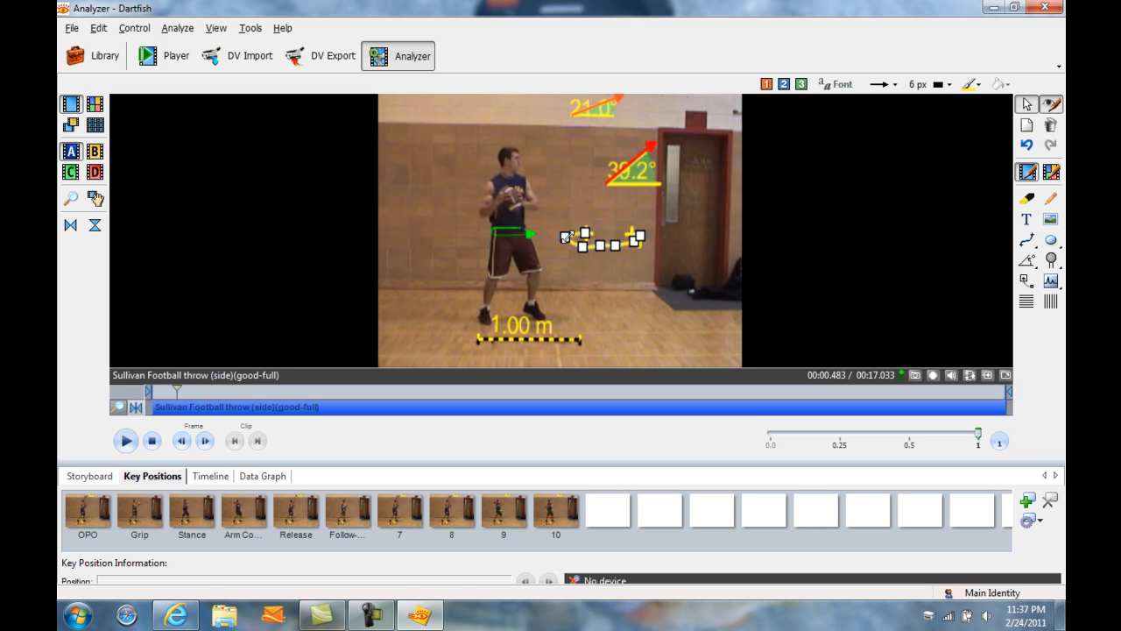
left_click_drag(583, 247, 569, 245)
left_click(611, 264)
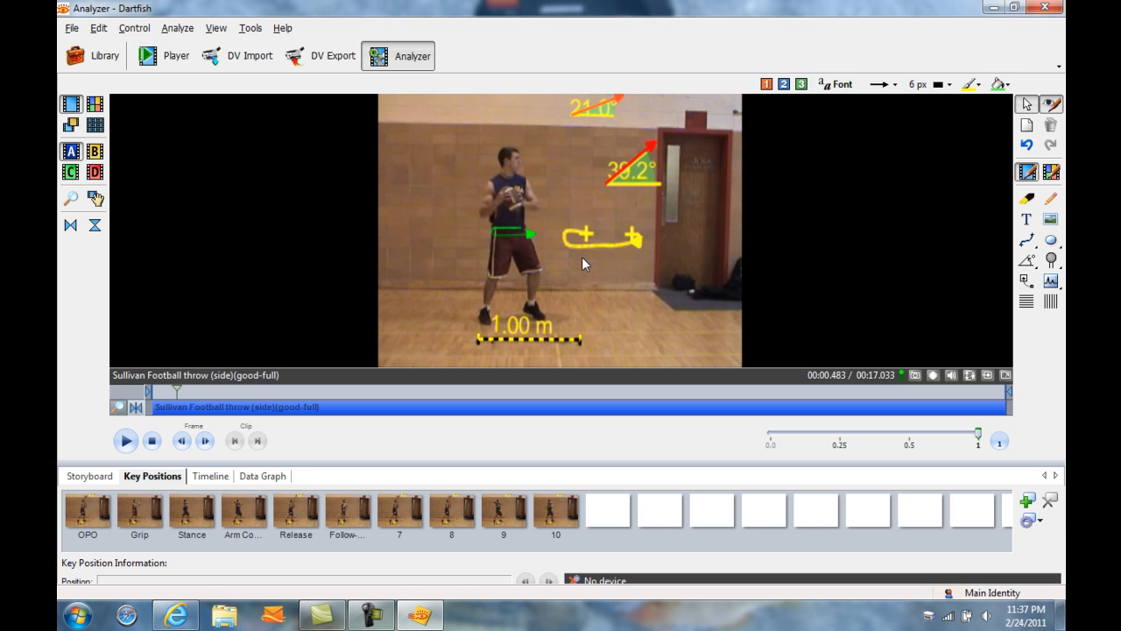
Change the line color of the spline arrow on the wall to red.
left_click(635, 244)
left_click(979, 83)
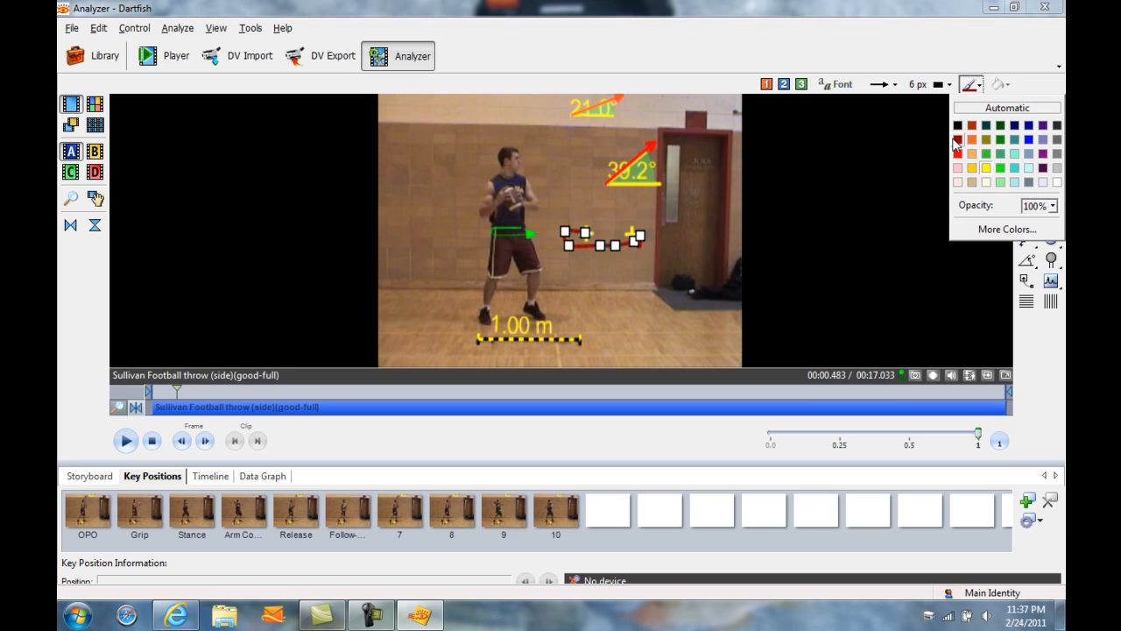
left_click(956, 153)
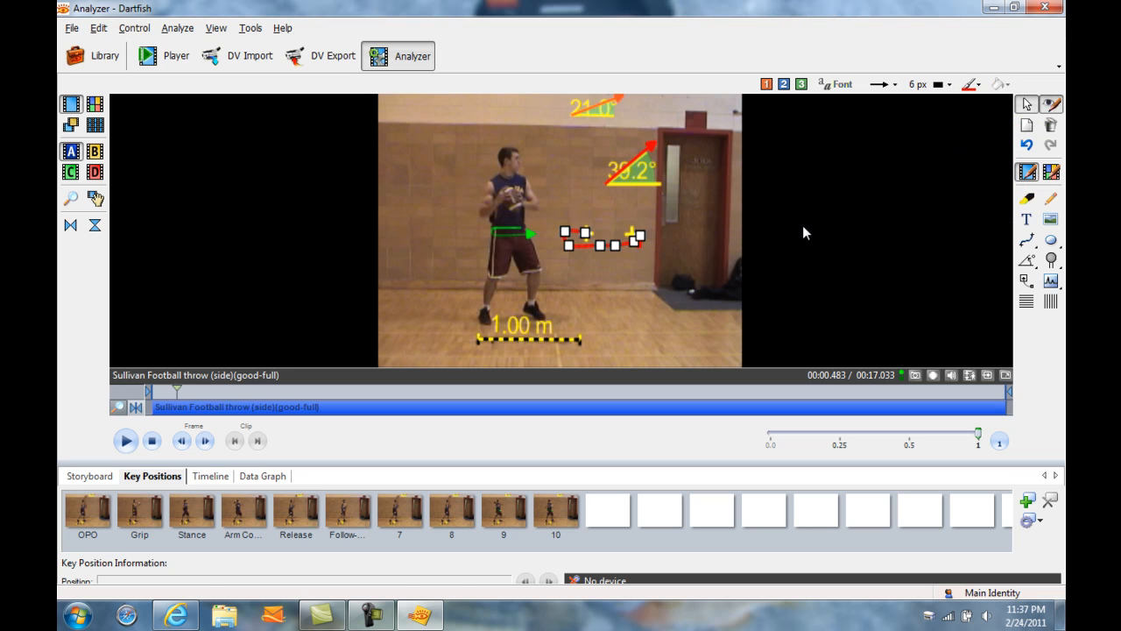
left_click(744, 239)
Extend the arrowhead end of the red spline past the second marker toward the door.
left_click(640, 241)
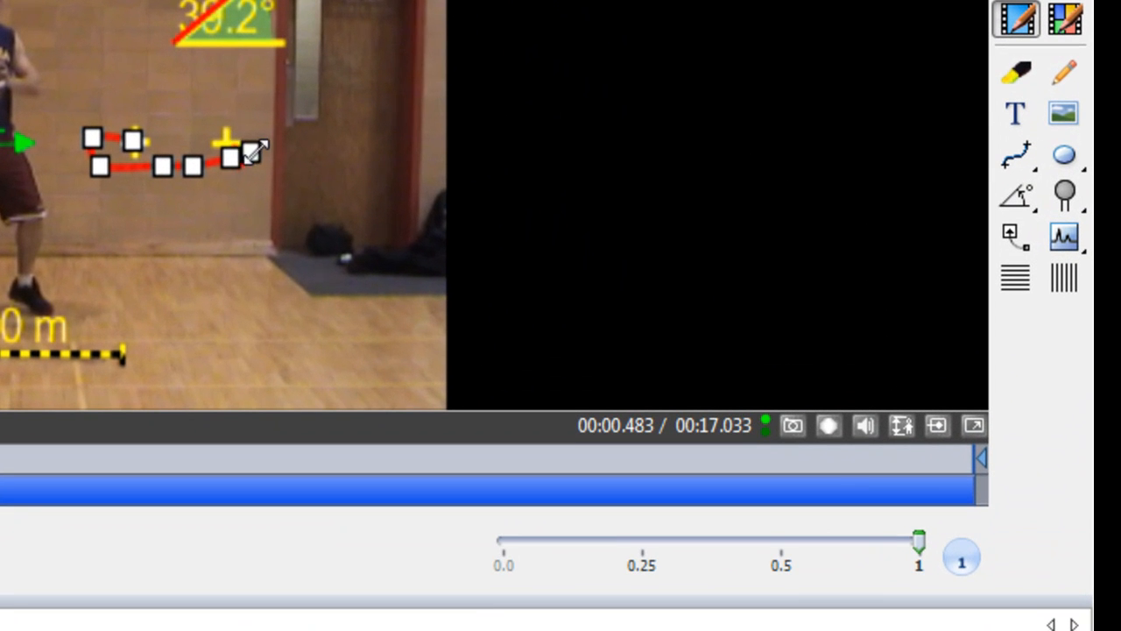
left_click_drag(253, 150, 268, 151)
left_click(292, 163)
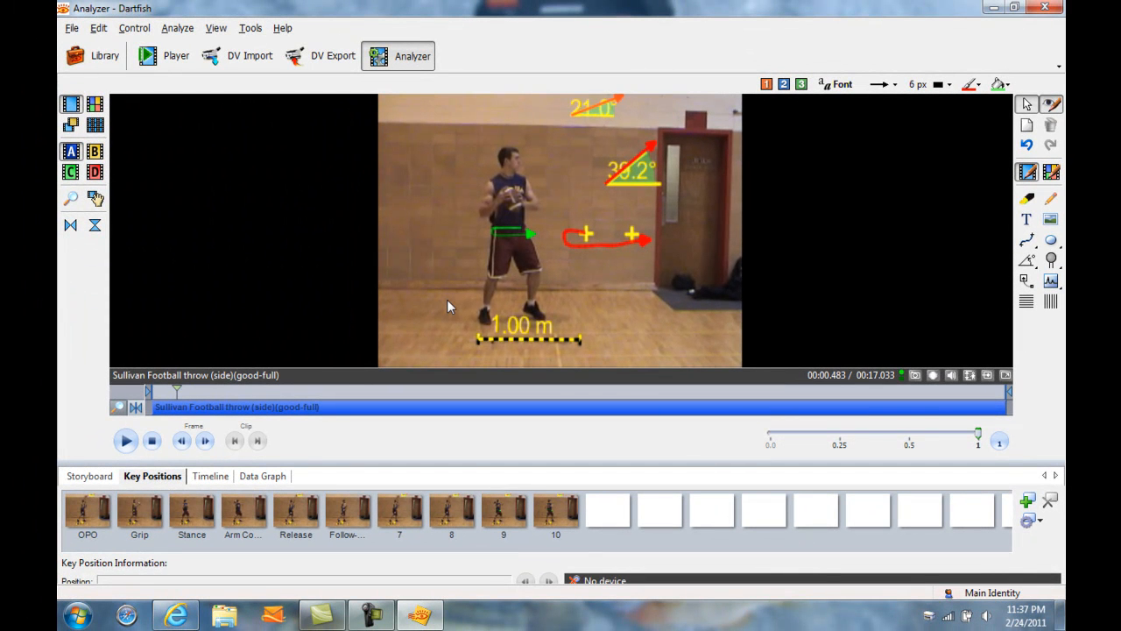
left_click(596, 241)
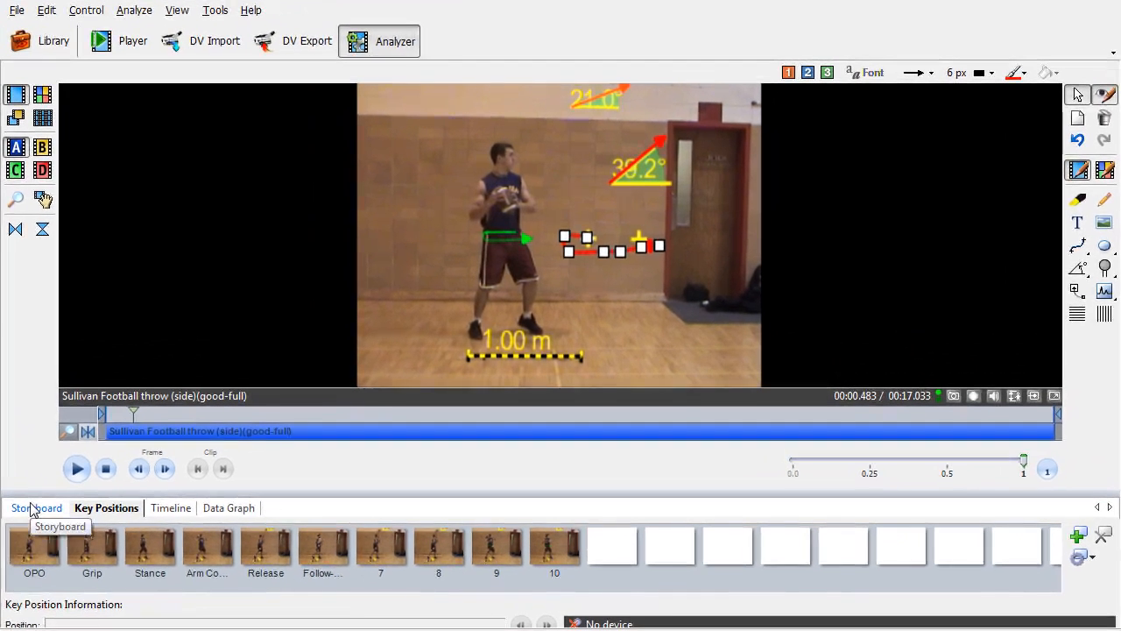
From the storyboard, view the Mediabook publishing destinations My Computer and Recordable CD or DVD, and close the wizard without publishing.
left_click(85, 477)
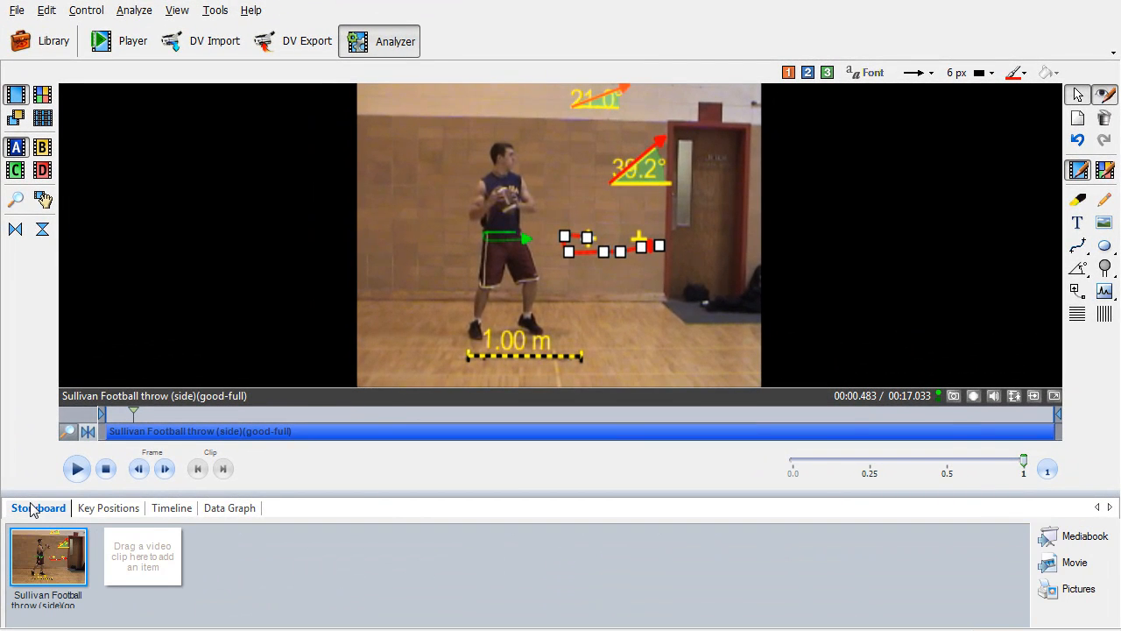
left_click(1092, 544)
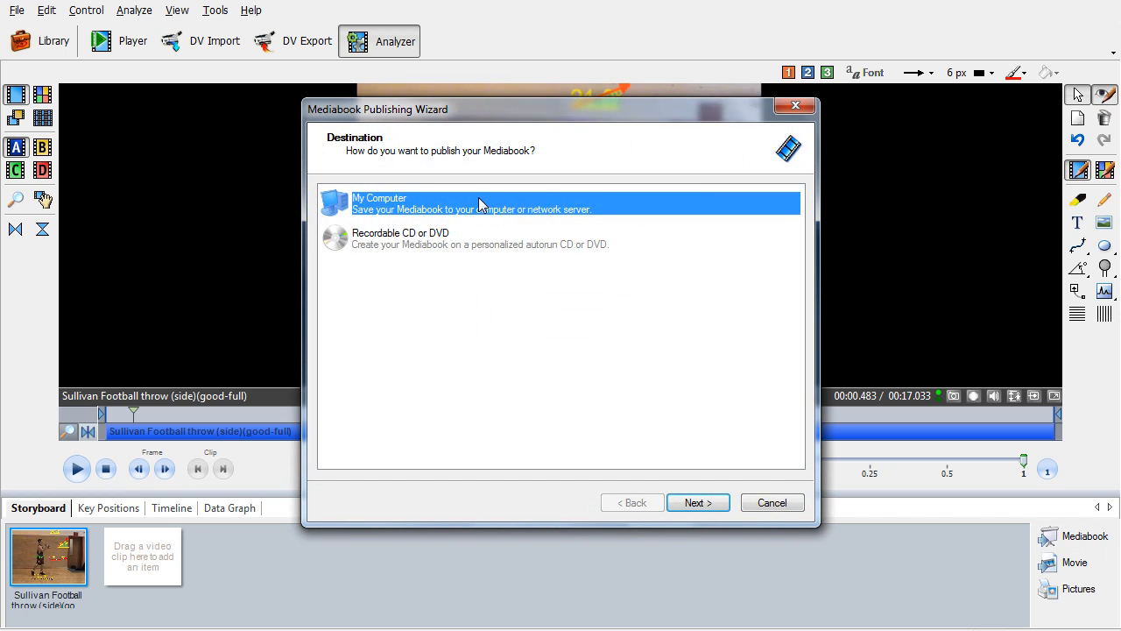
left_click(452, 250)
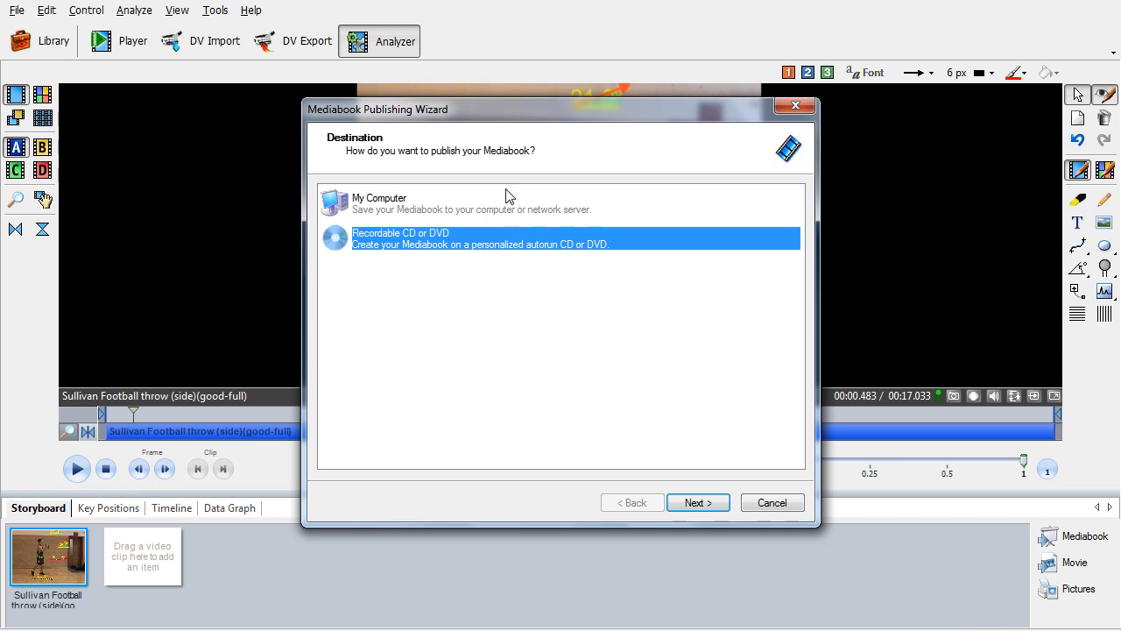
left_click(780, 502)
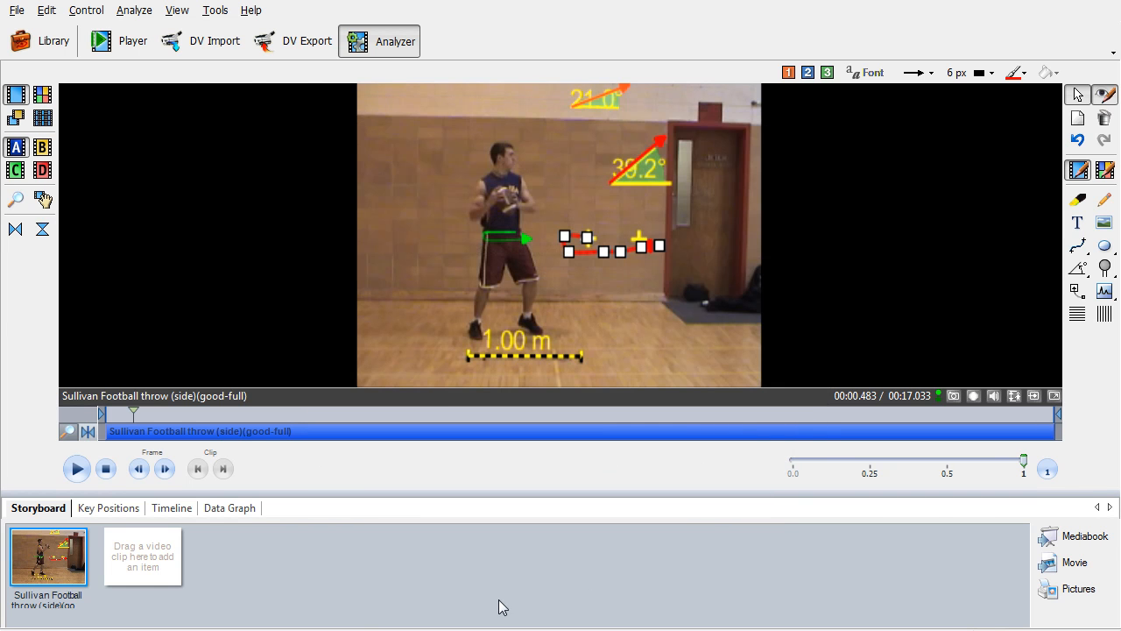
Switch to Internet Explorer with the published OPO & Key Positions Mediabook and maximize its window.
mouse_move(406, 628)
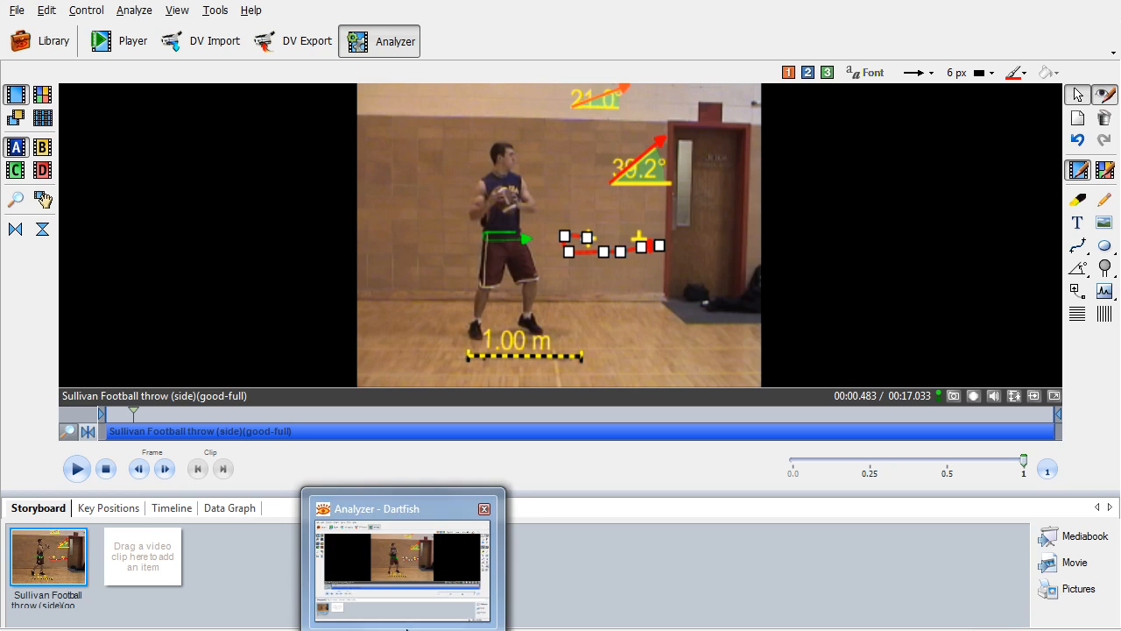
left_click(406, 628)
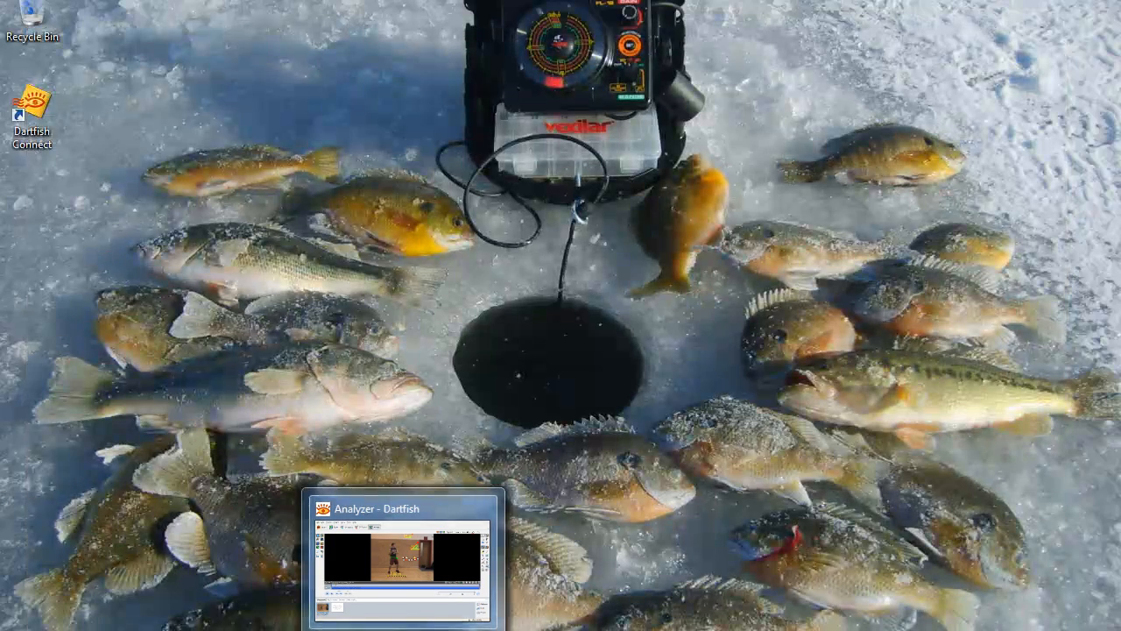
left_click(406, 628)
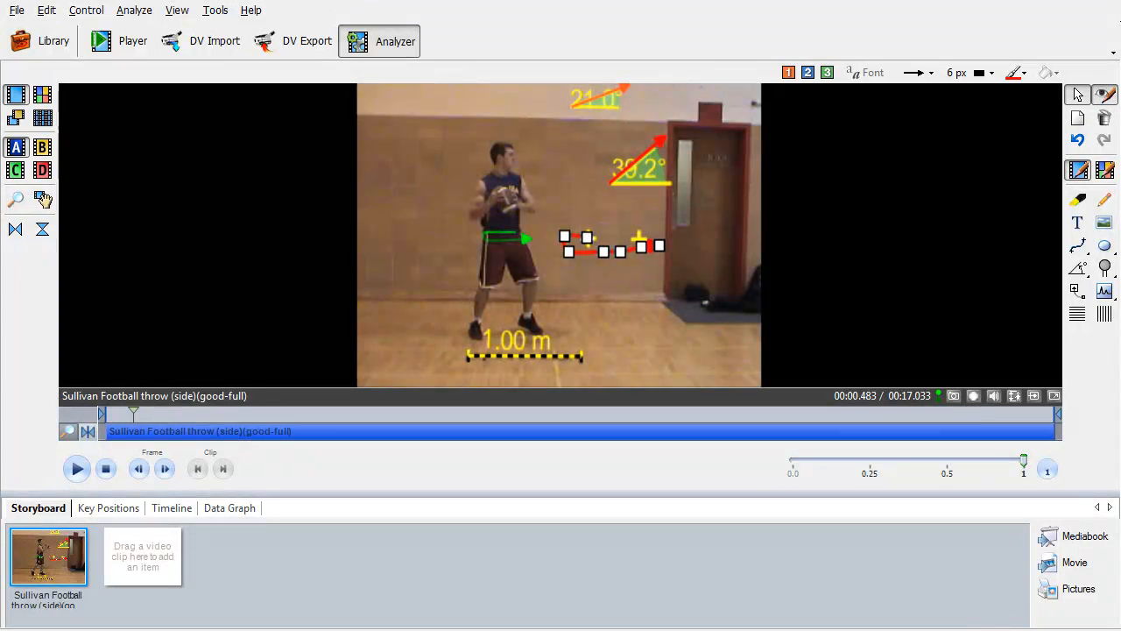
left_click(280, 628)
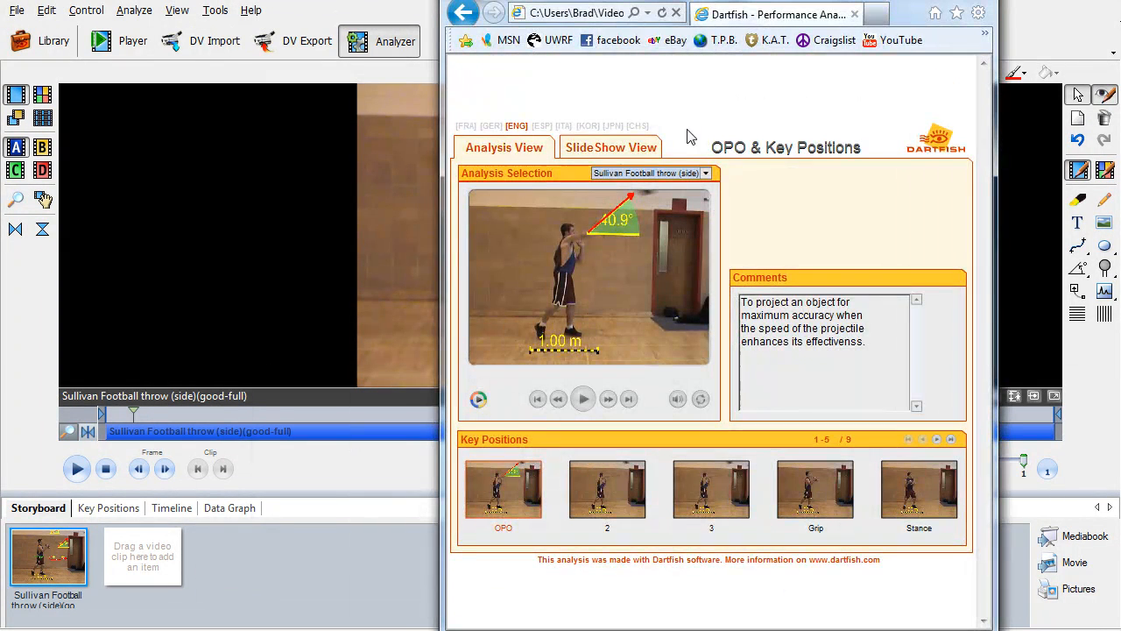
left_click(948, 3)
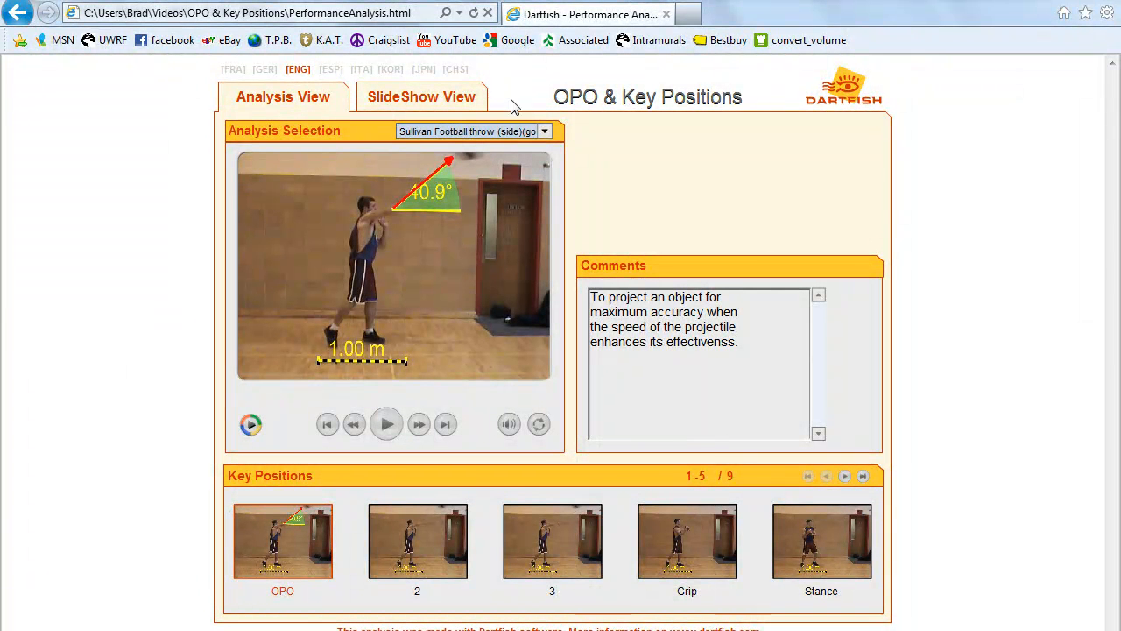
Play the throw clip in the Mediabook's Analysis View and view its key positions as a slideshow with 9 pictures.
left_click(388, 435)
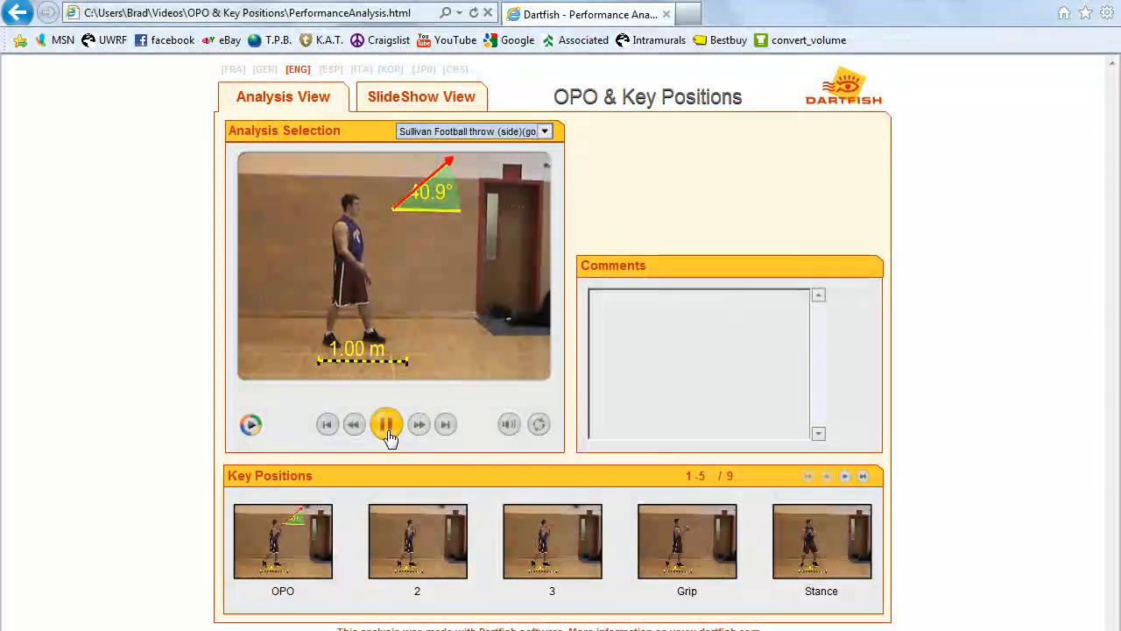
left_click(454, 98)
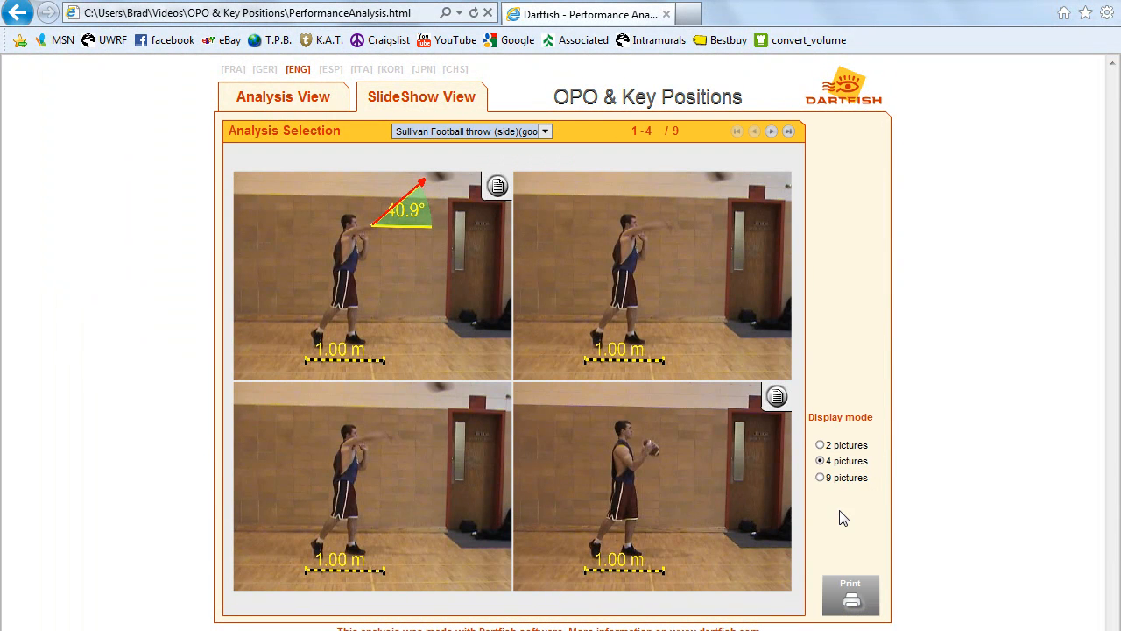
left_click(820, 477)
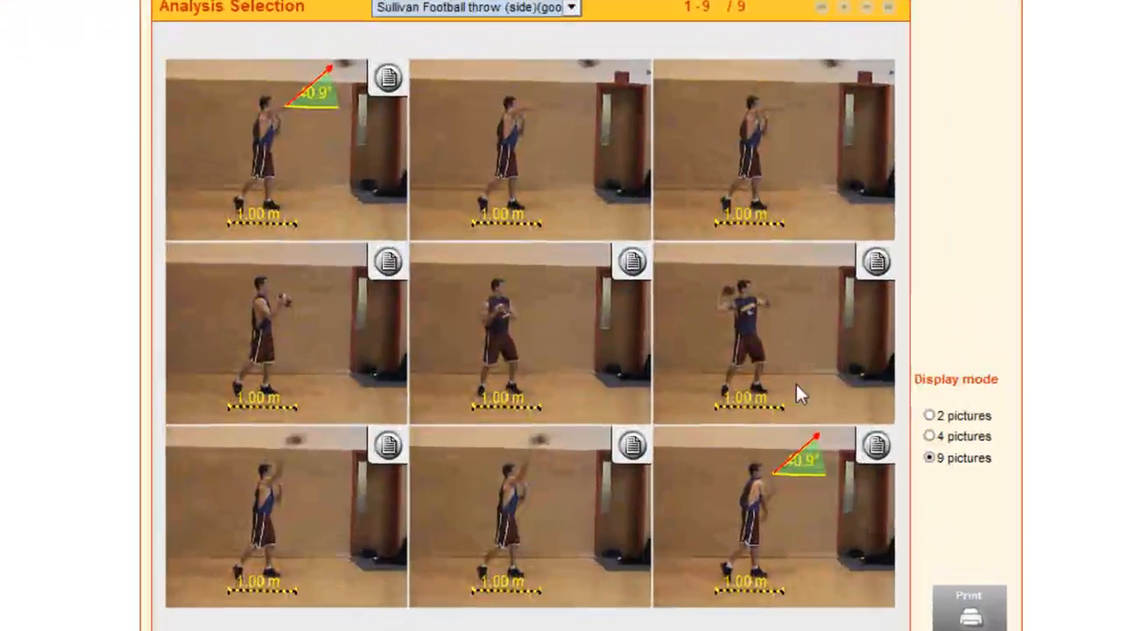